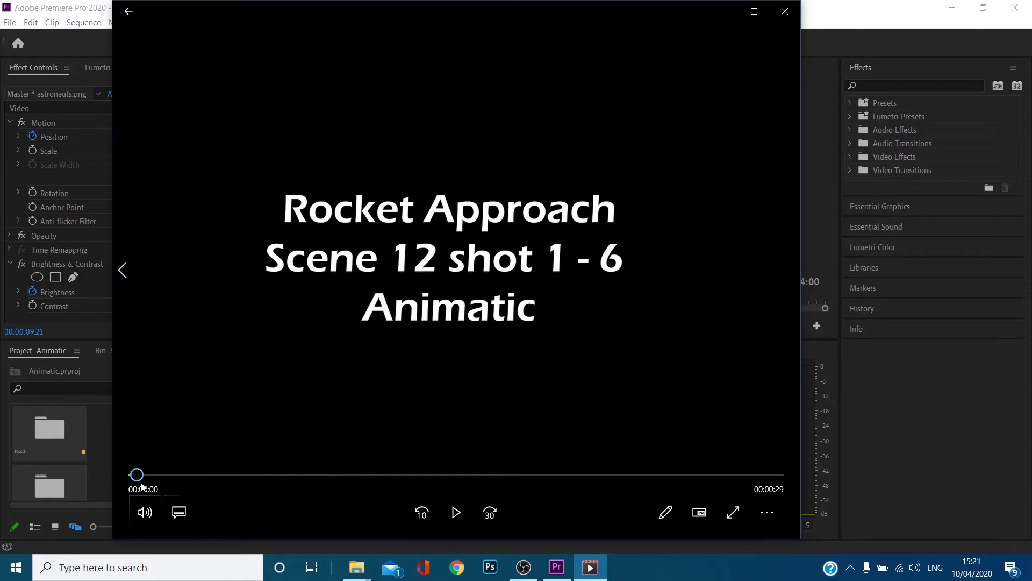
Play the Scene 12 animatic through to SC 12 SH 06 at volume 41, then close Films & TV
click(455, 515)
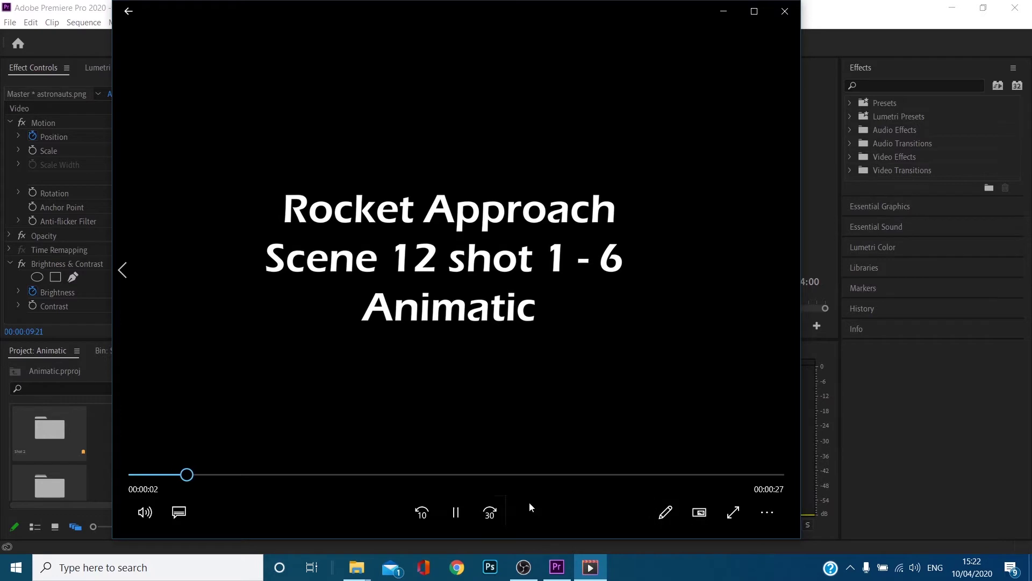
click(143, 512)
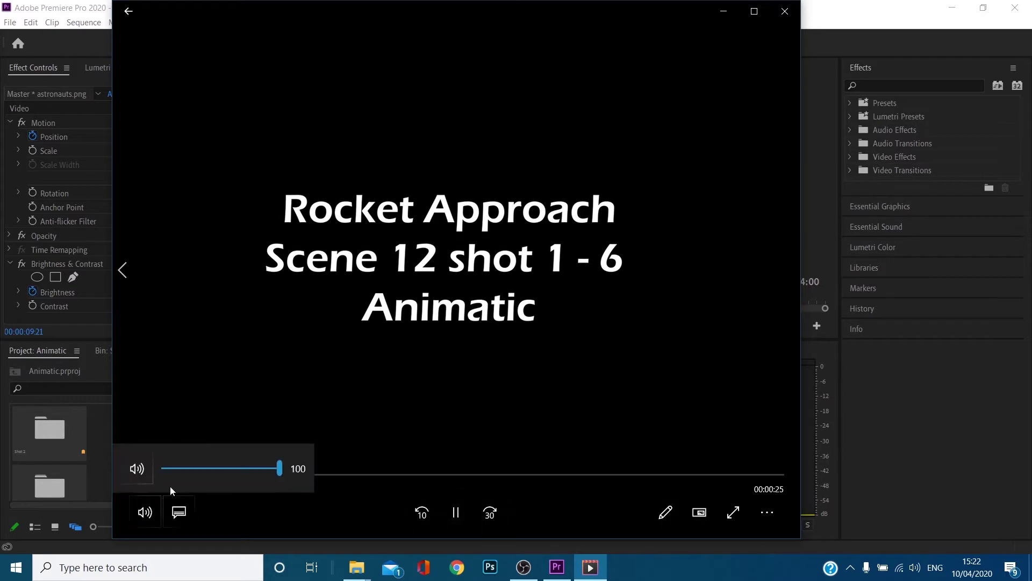
drag(178, 467, 227, 468)
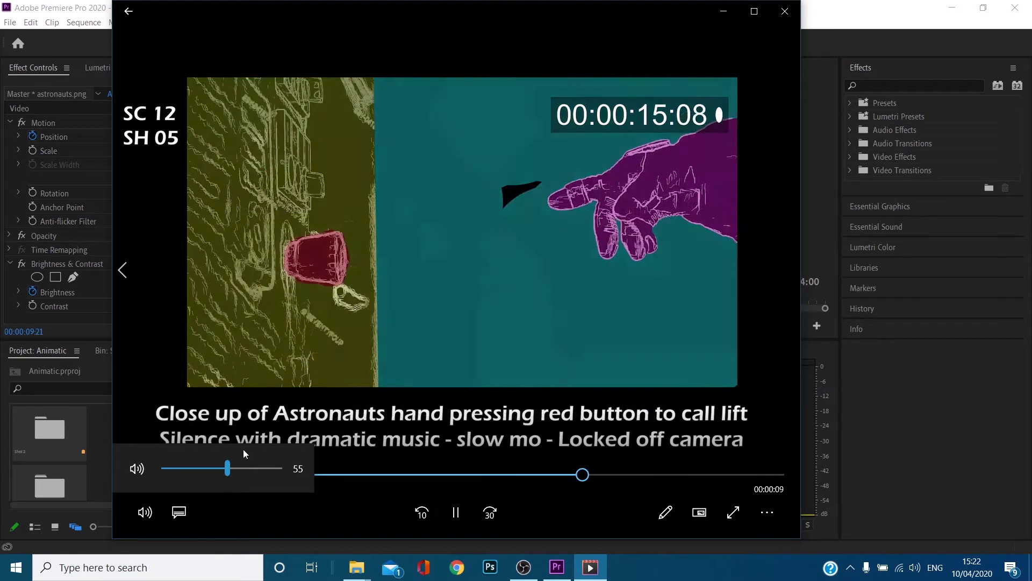
drag(228, 468, 212, 468)
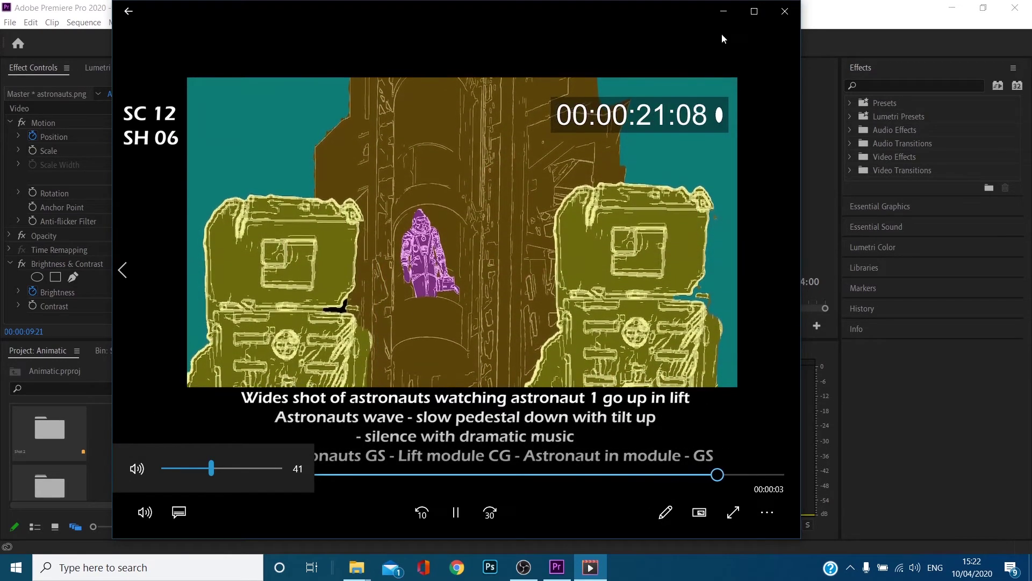
click(723, 11)
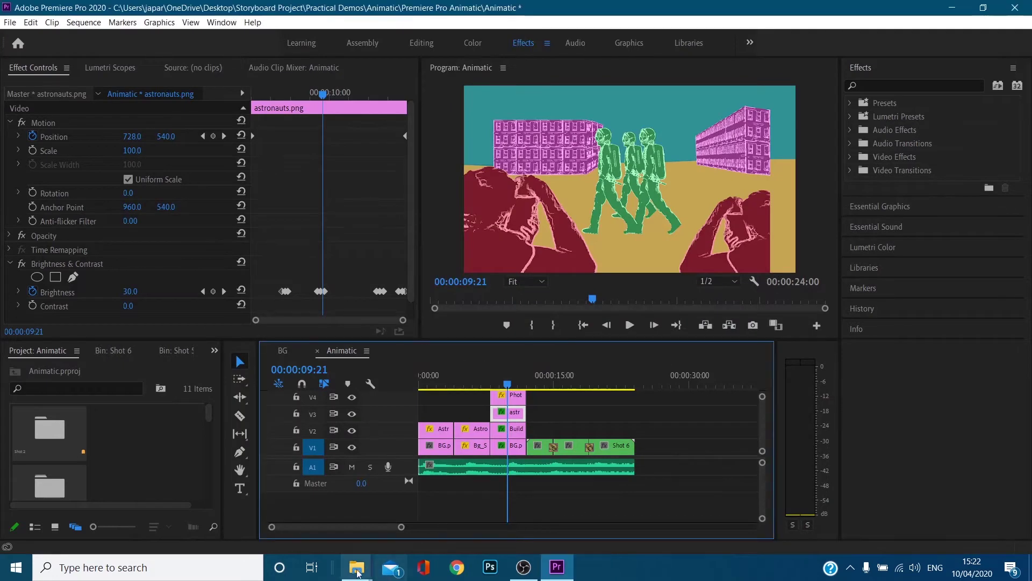
Bring File Explorer forward and preview the Final Storyboard image from Recent files
mouse_move(347, 578)
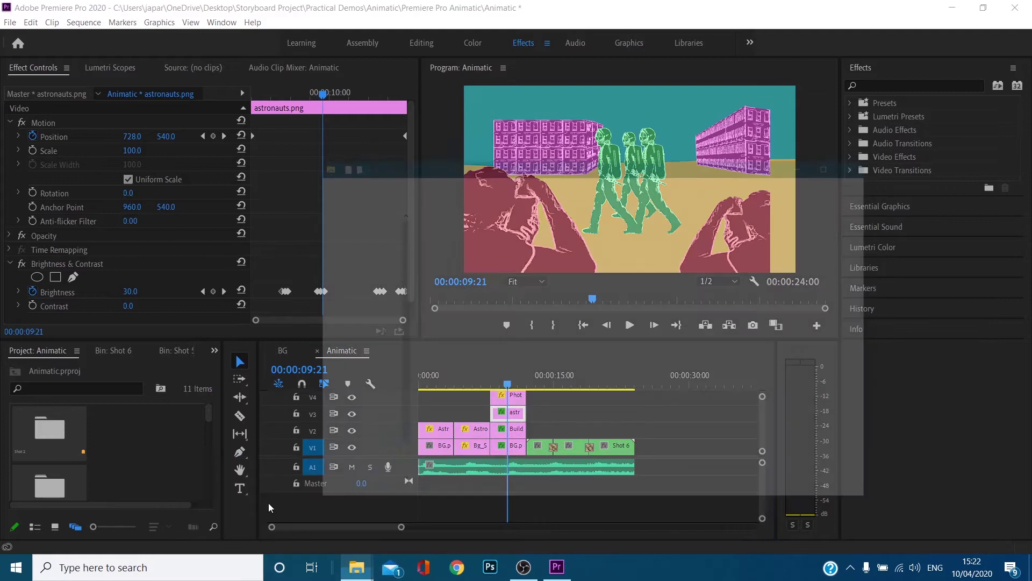
click(269, 502)
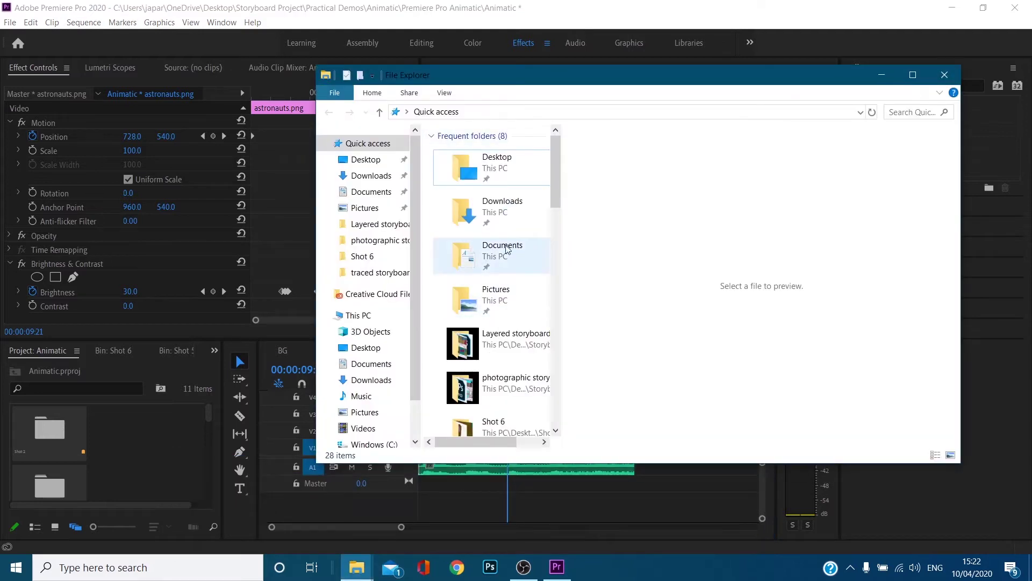
scroll(562, 180, down, 1)
drag(558, 181, 556, 216)
click(472, 369)
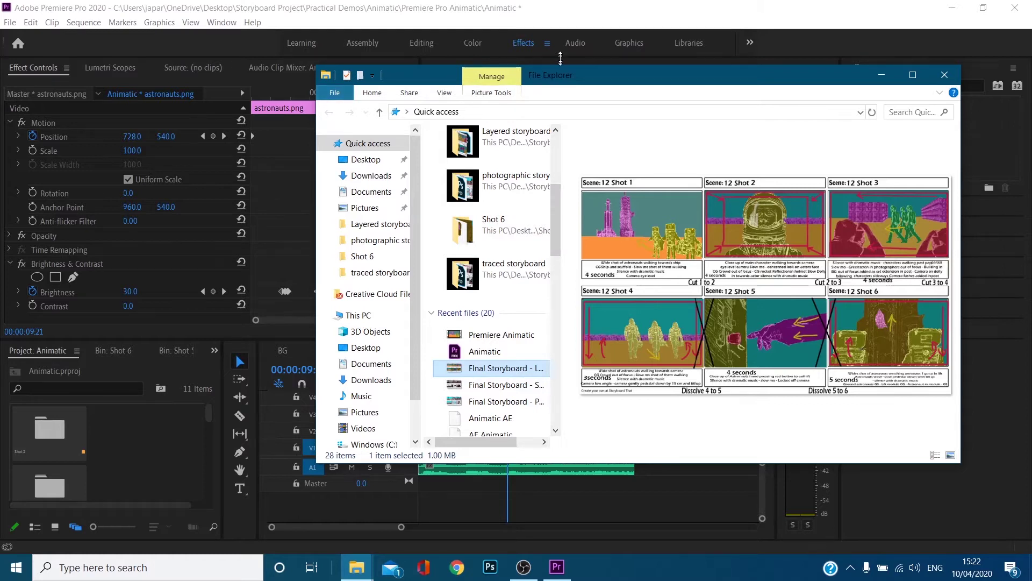
Maximize File Explorer and widen the preview pane so the storyboard fills the window
double_click(561, 60)
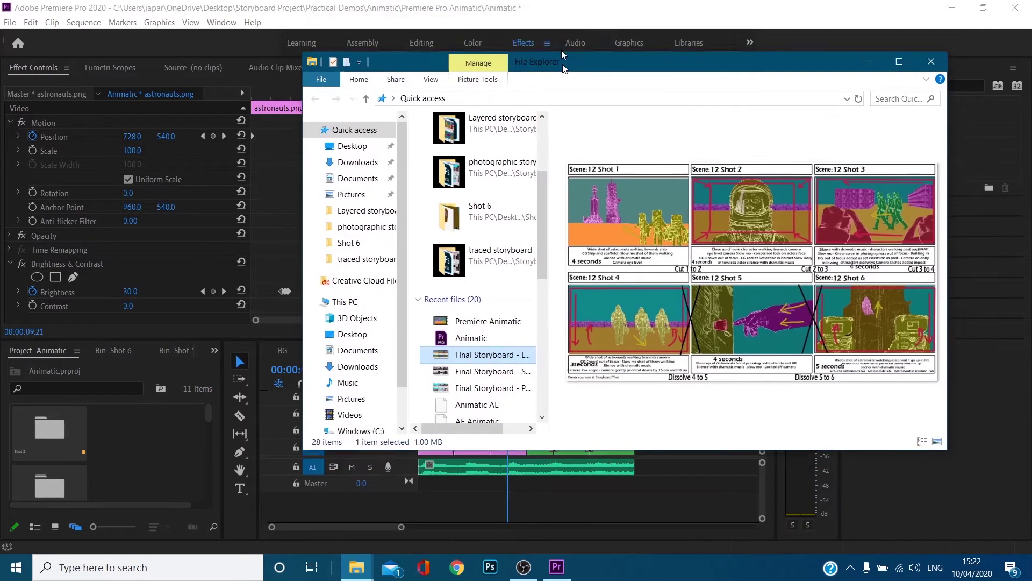
double_click(570, 10)
drag(633, 172, 115, 214)
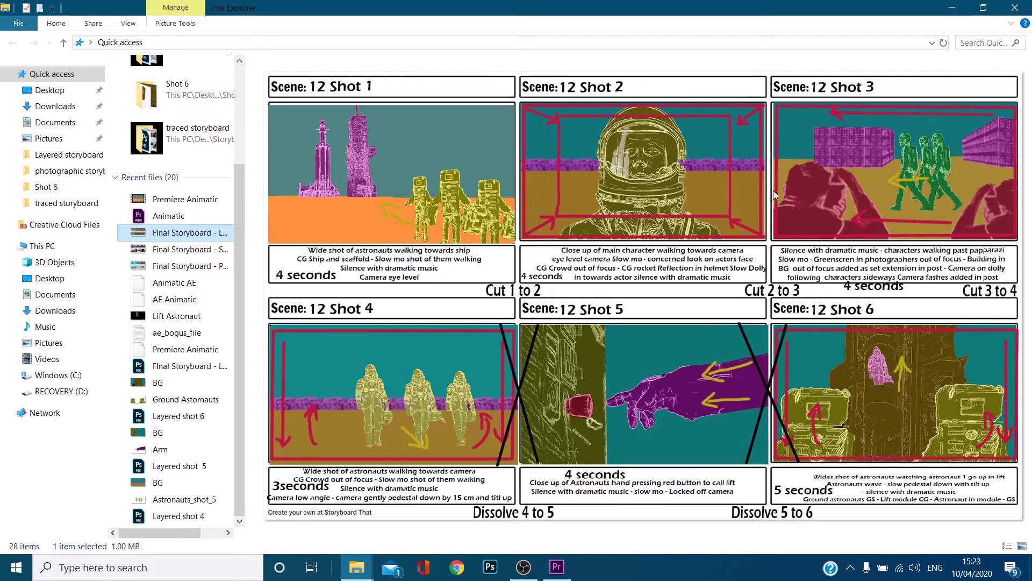
Return to Premiere, switch to the BG sequence and park the playhead on the title card
click(952, 5)
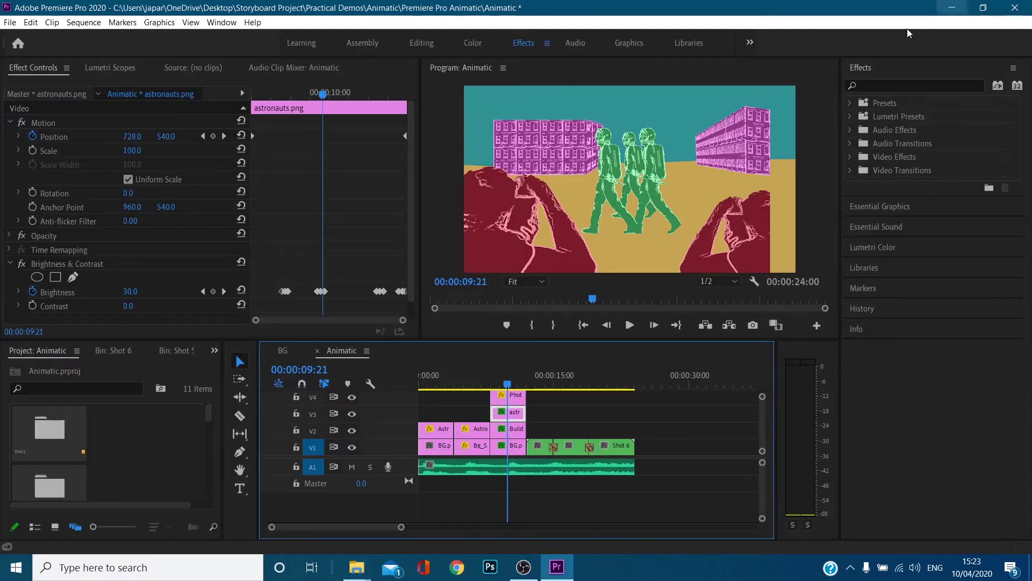
click(297, 350)
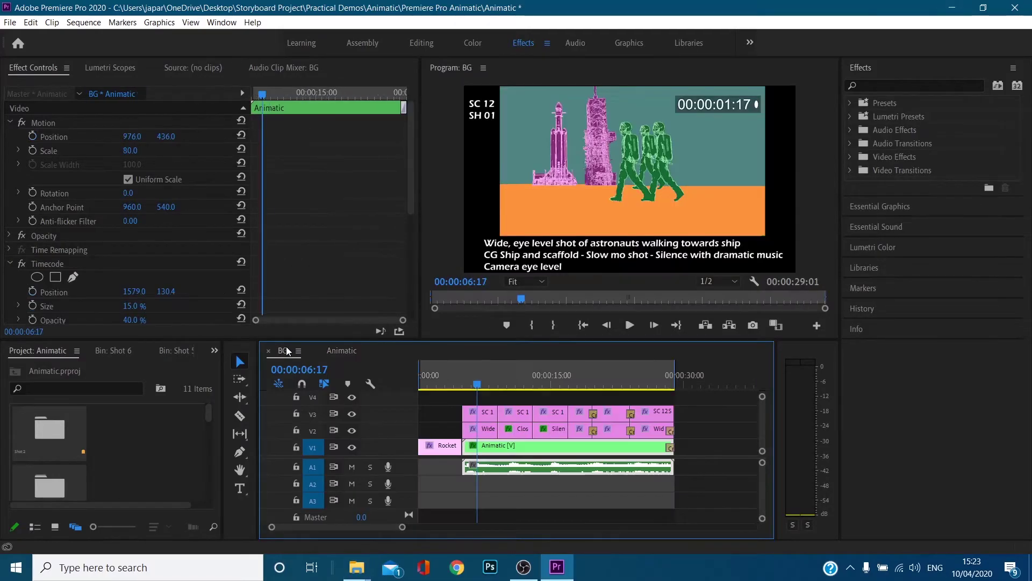
click(431, 384)
drag(440, 389, 439, 387)
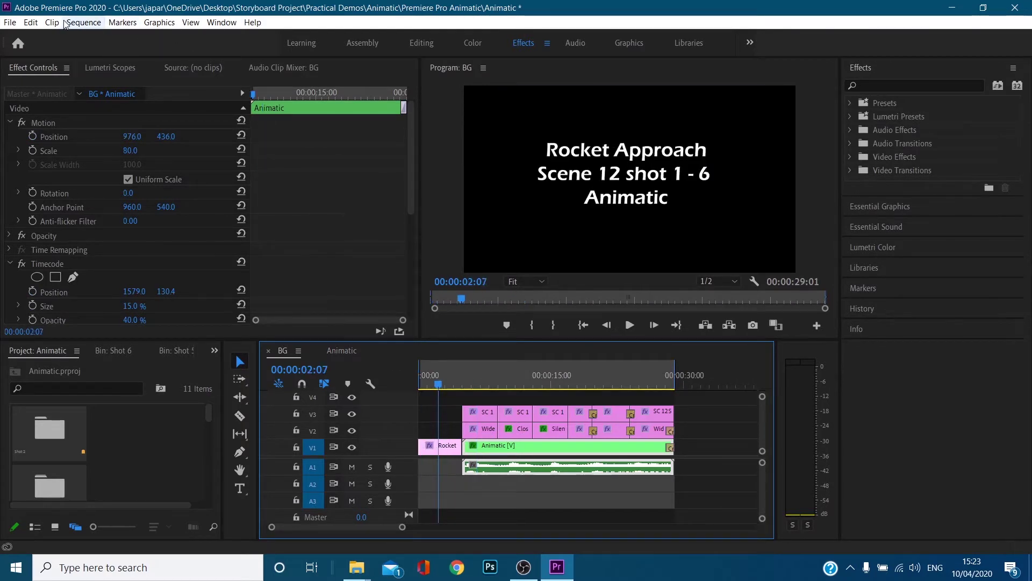
Add a new text layer via Graphics > New Layer > Text and scale it up
click(171, 24)
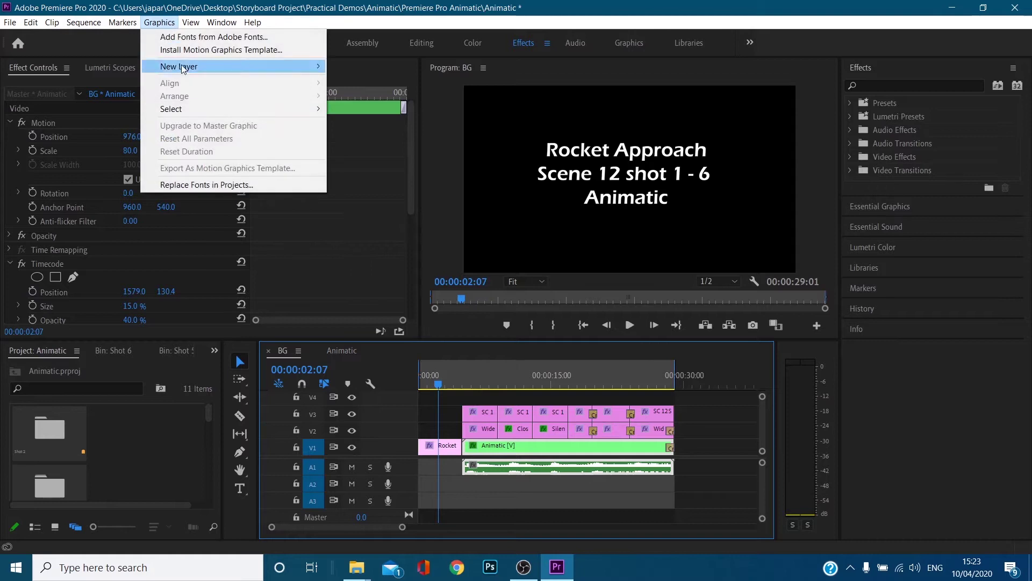
mouse_move(303, 61)
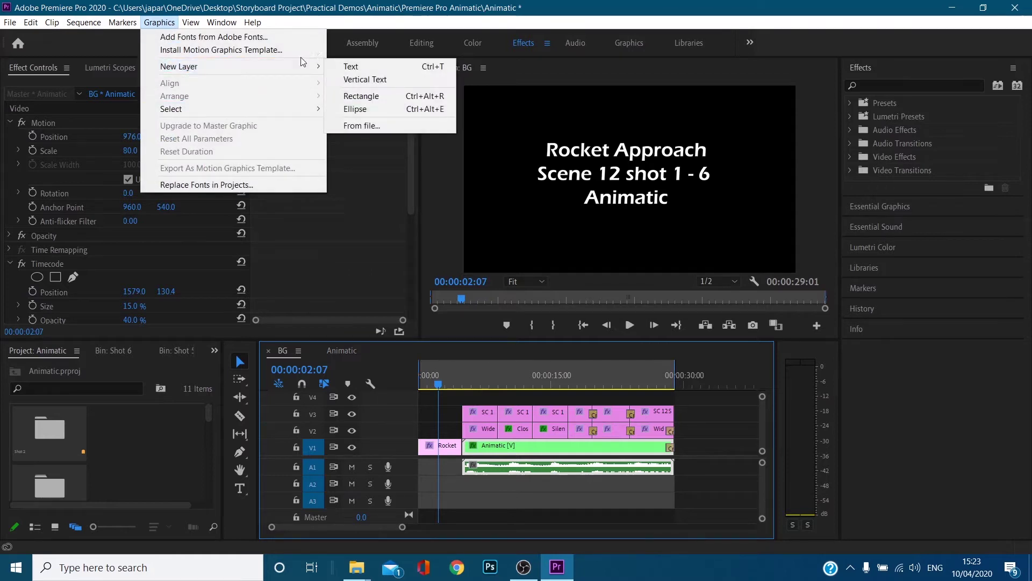
click(357, 65)
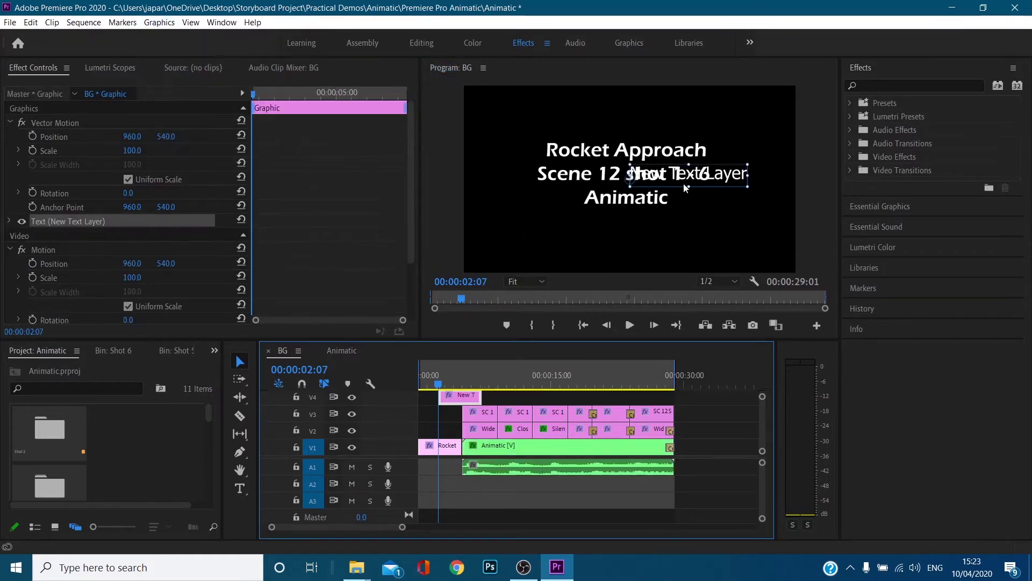
drag(681, 189, 770, 180)
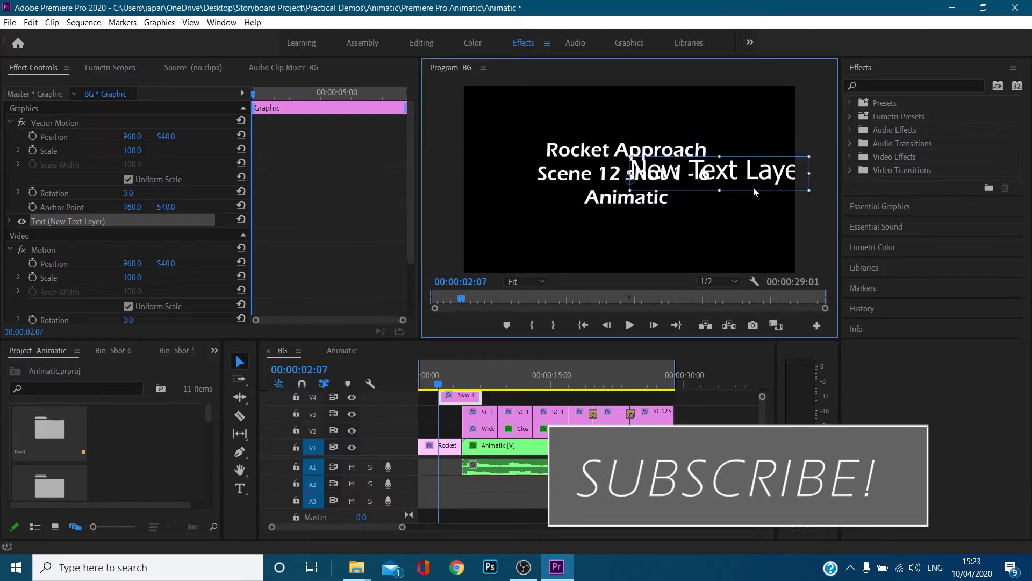
Delete the trial text clip and move the playhead onto the first shot
click(451, 418)
click(455, 392)
key(Delete)
drag(453, 383, 482, 385)
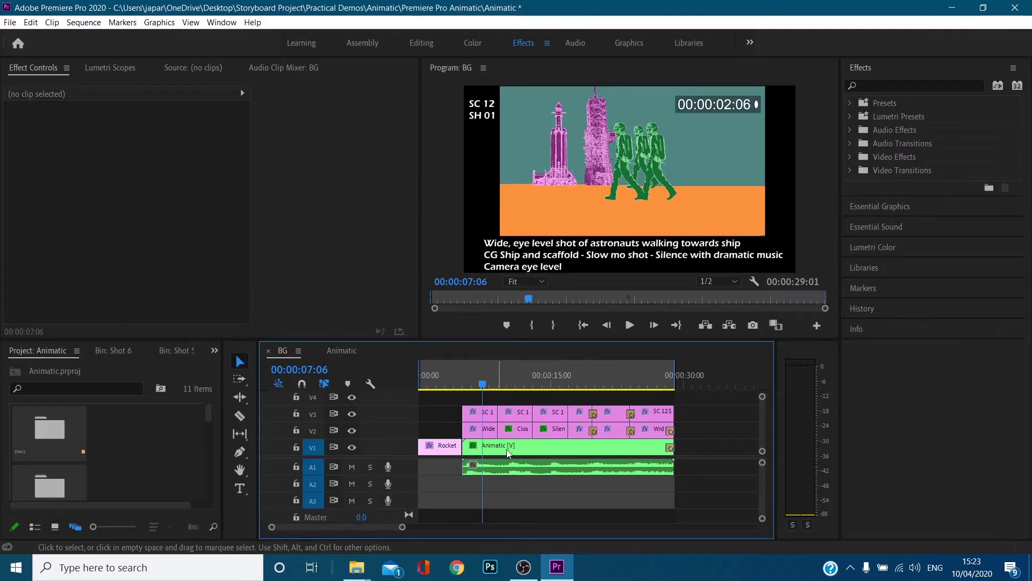
Select the SC 1 shot-label clip and toggle its track's visibility off and on
click(479, 413)
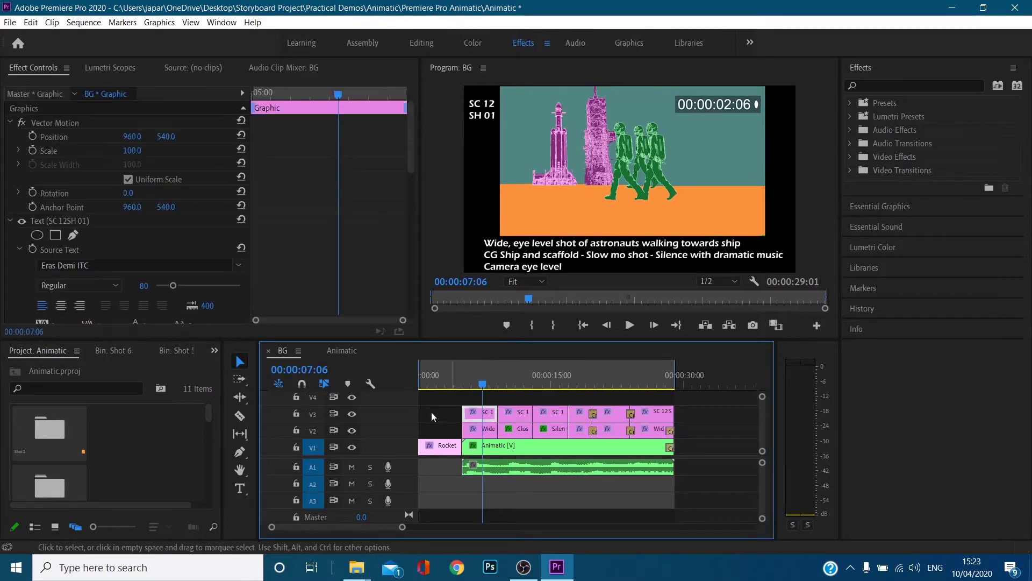
click(352, 414)
click(353, 414)
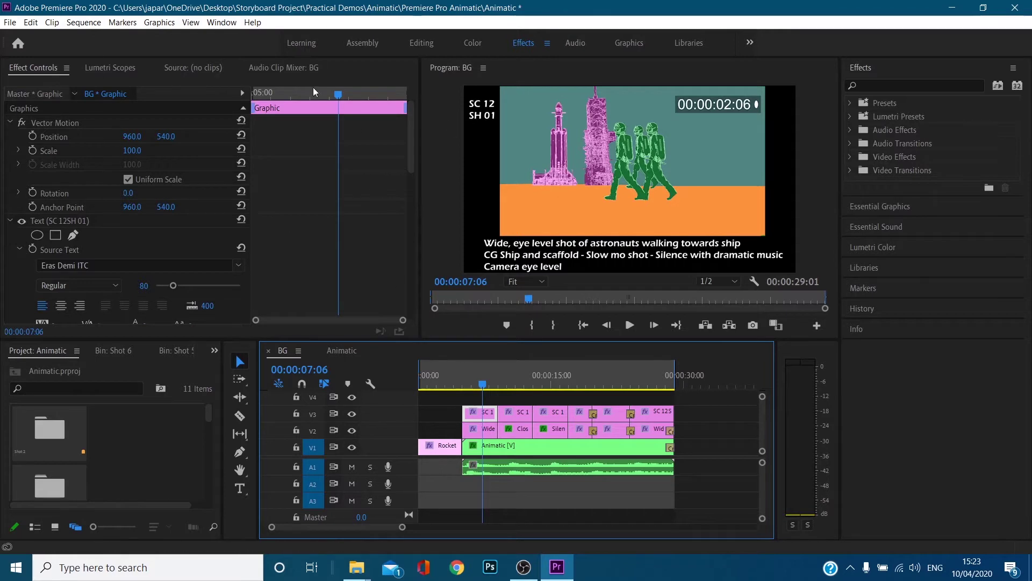
click(160, 22)
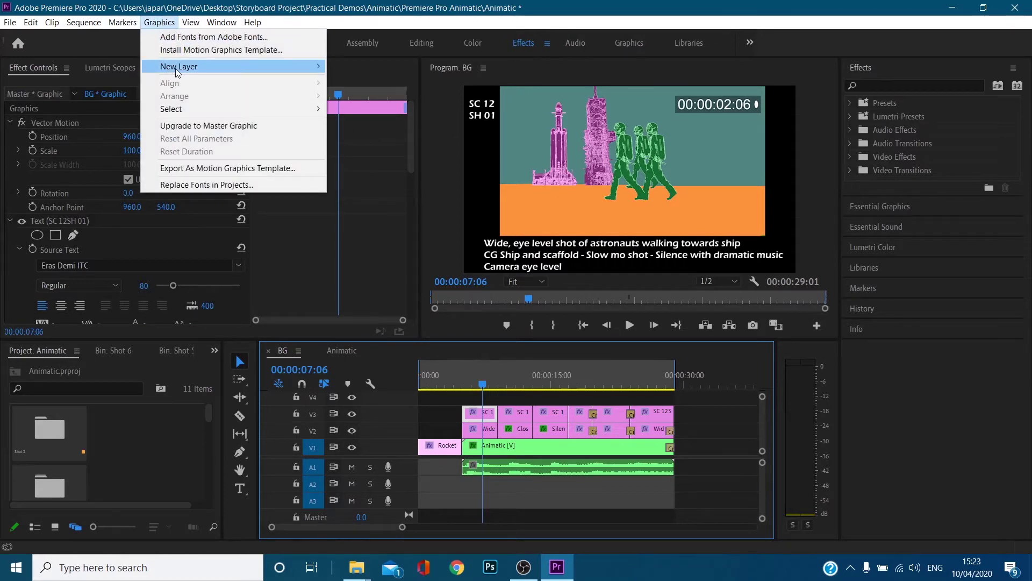
click(508, 179)
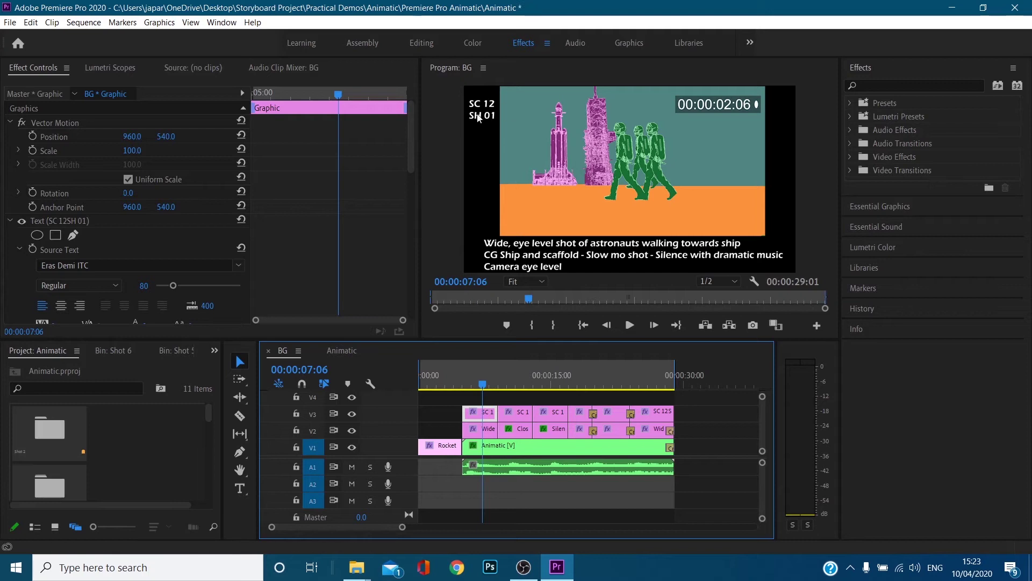
Select the first shot's description text and toggle its track's visibility off and on
click(490, 431)
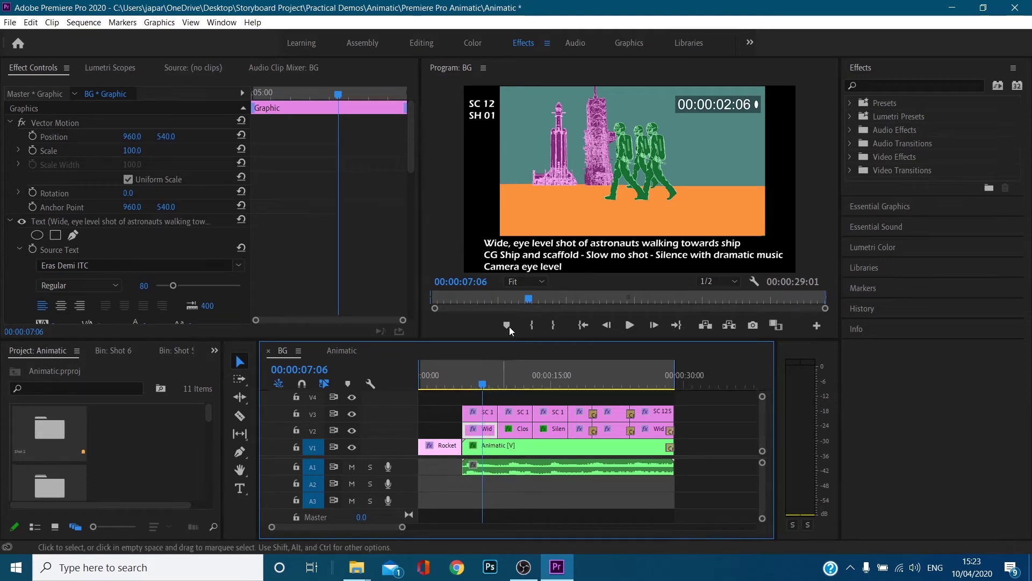
click(512, 377)
click(353, 430)
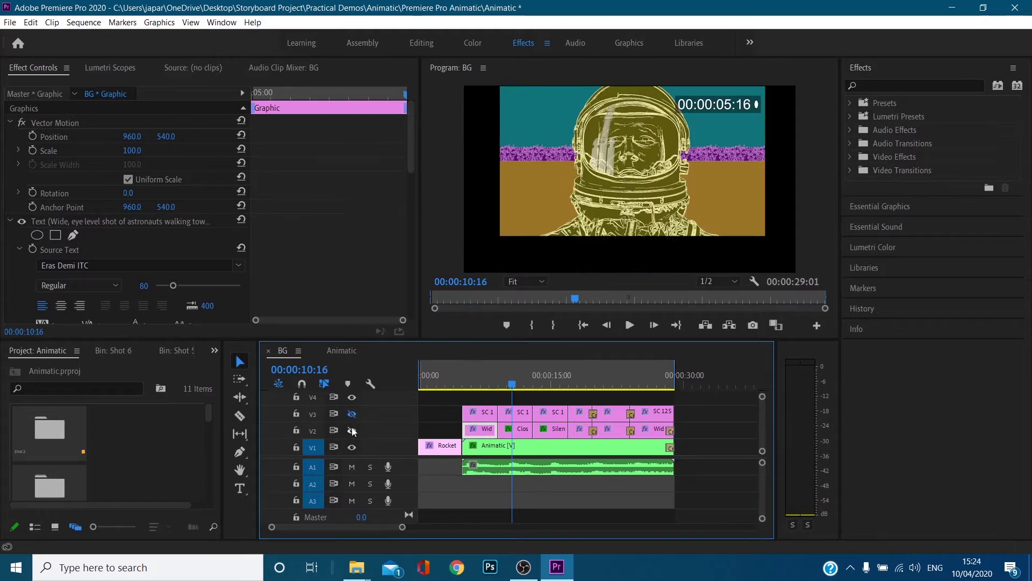
click(353, 430)
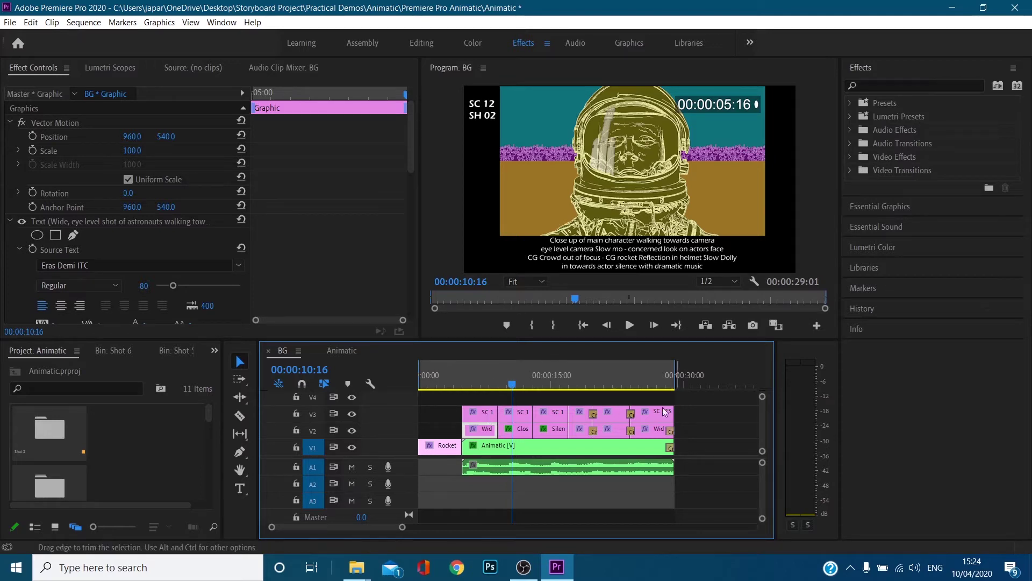
Scrub the playhead into the SH04-to-SH05 cross dissolve
click(588, 373)
click(587, 376)
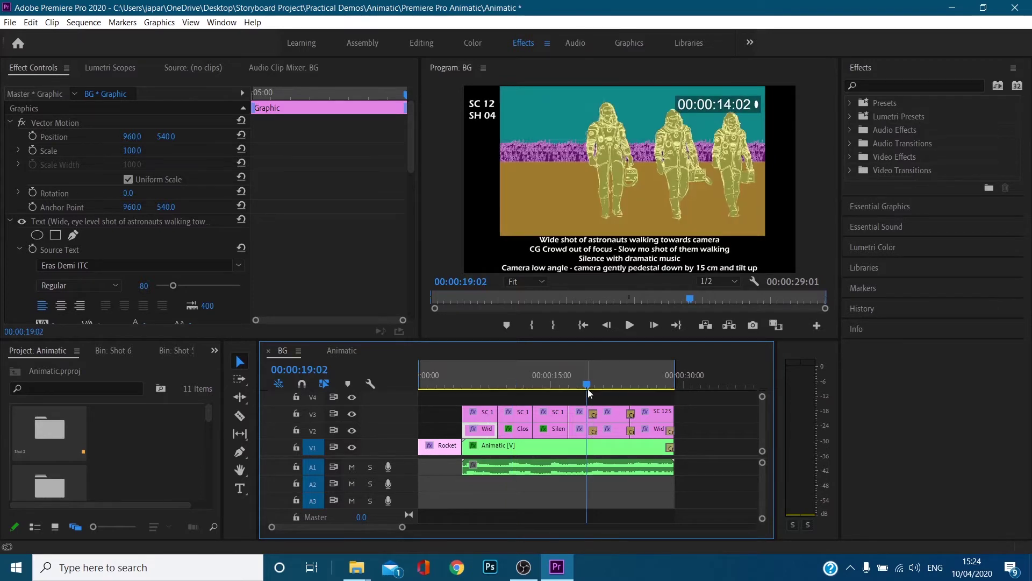
drag(587, 385, 595, 385)
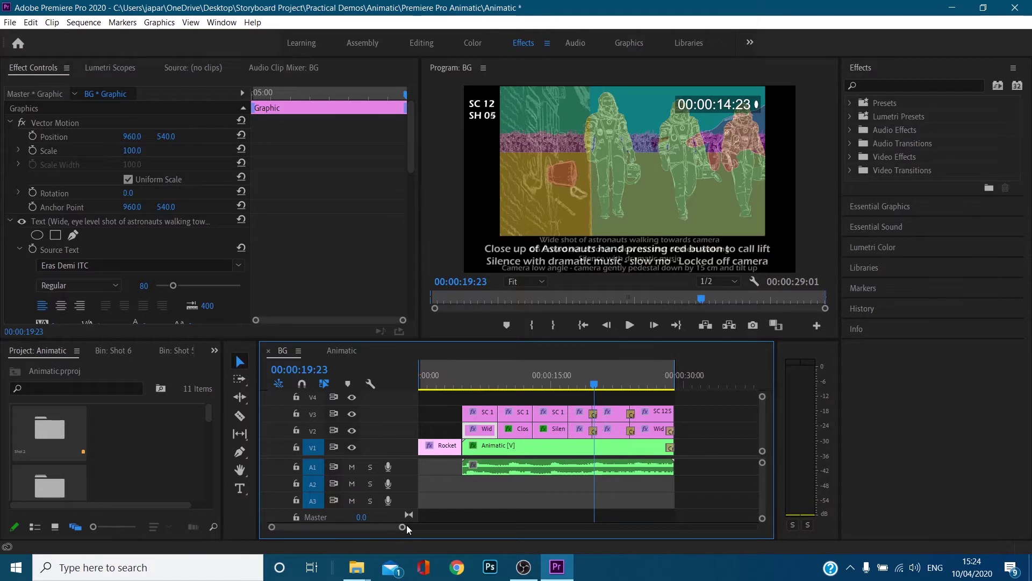
Zoom the BG timeline out, scrub through to SC12 SH06, and open the nested Animatic clip
drag(399, 532, 321, 532)
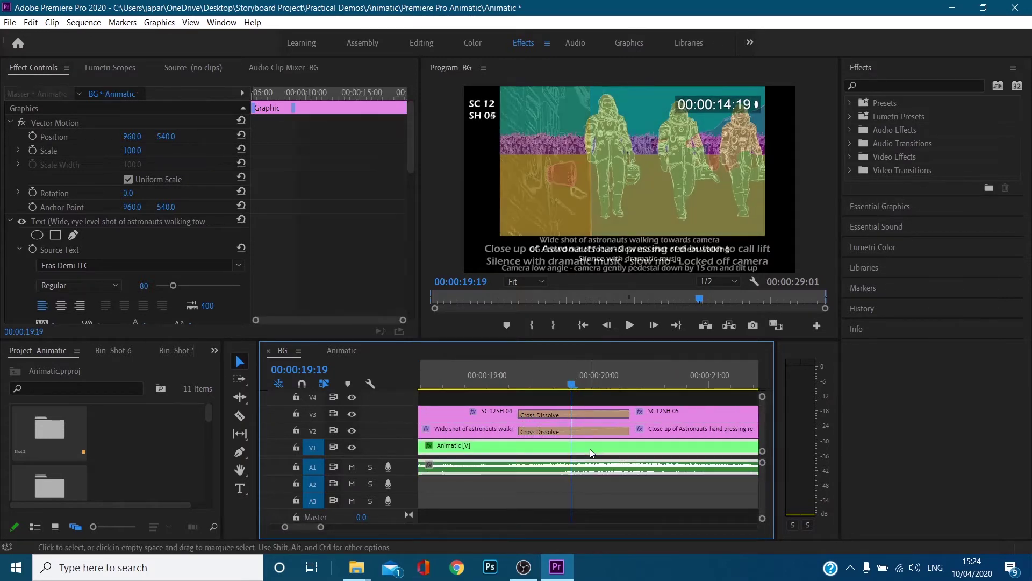
double_click(590, 451)
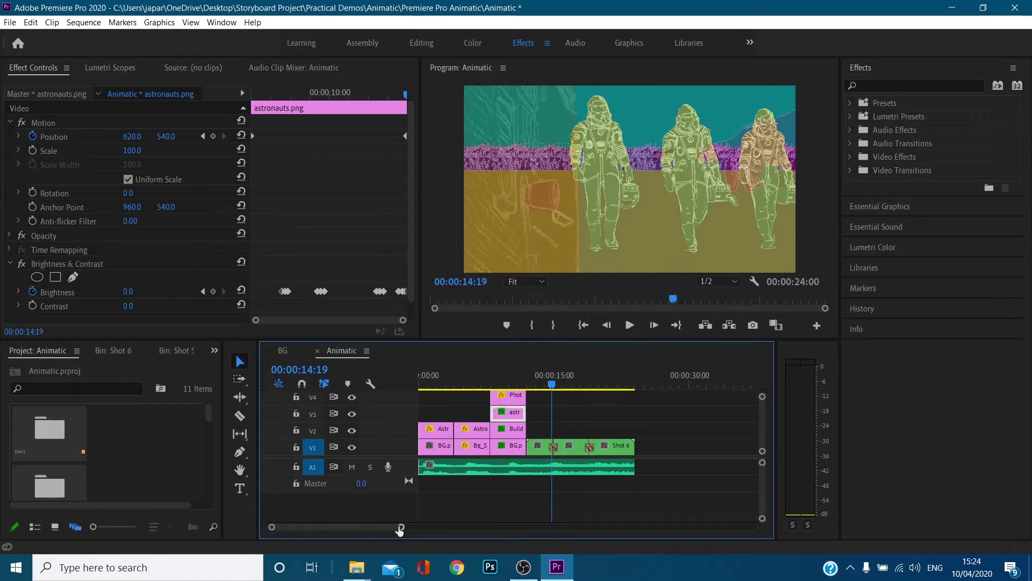
drag(400, 527, 337, 527)
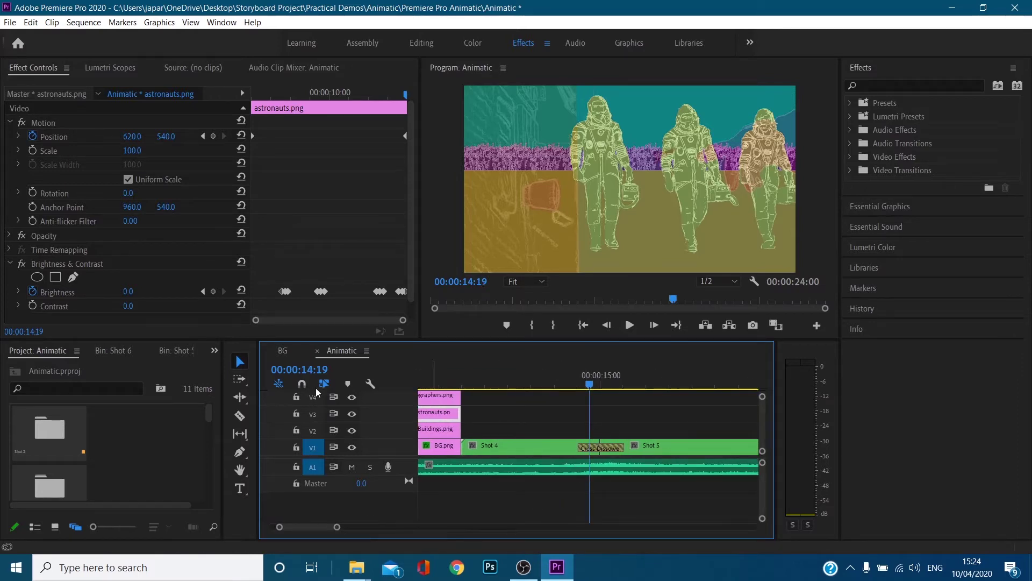
click(296, 353)
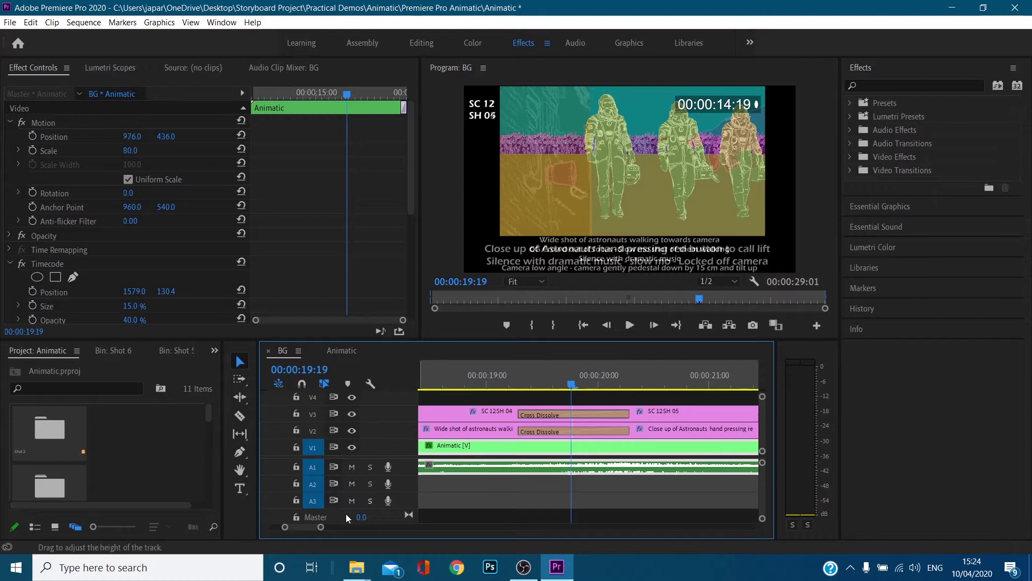
drag(321, 527, 359, 524)
click(587, 386)
drag(587, 386, 676, 386)
drag(376, 532, 410, 523)
double_click(505, 447)
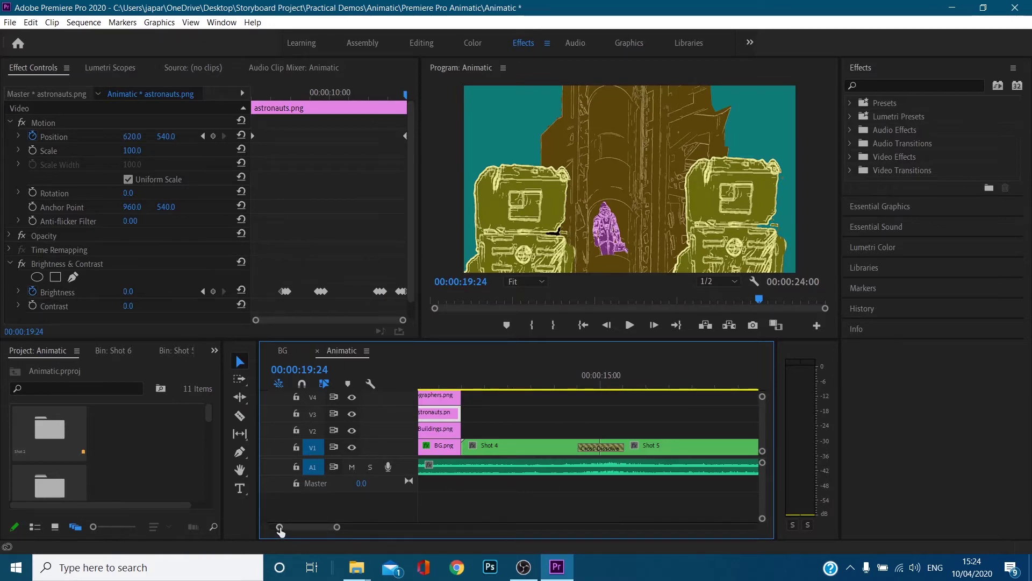
drag(280, 531, 251, 531)
click(459, 380)
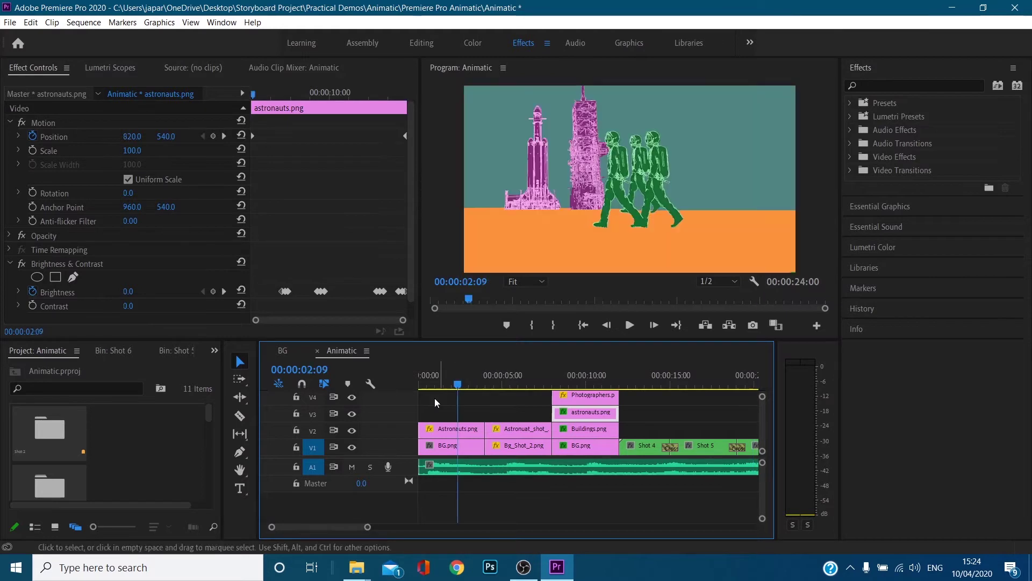
click(352, 431)
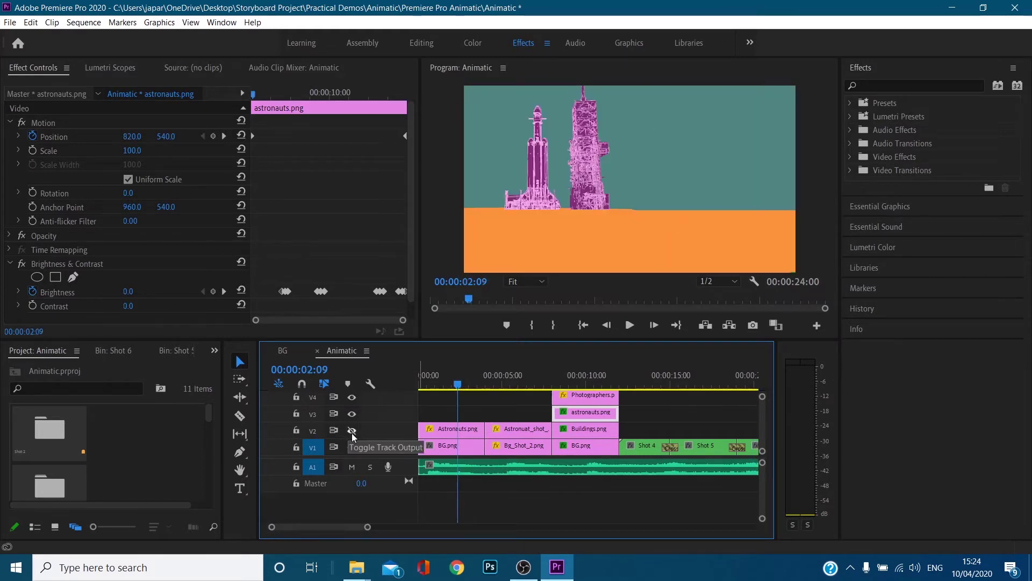
click(353, 434)
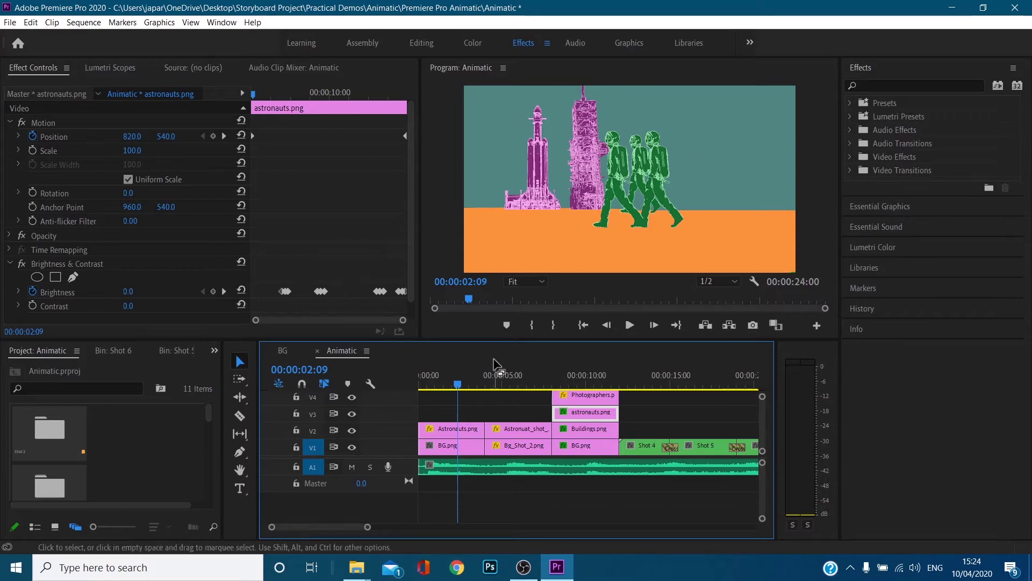
click(513, 381)
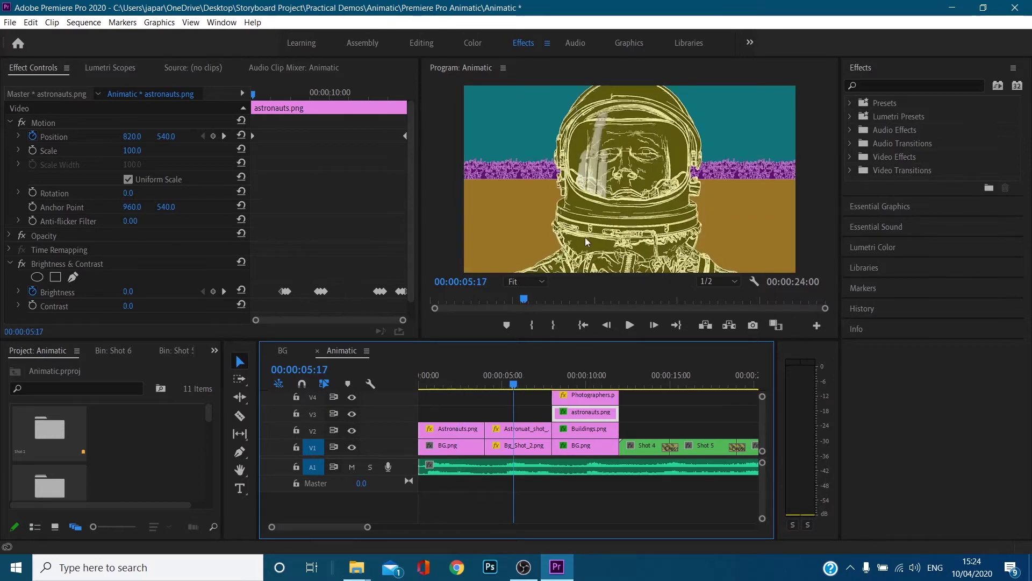
drag(485, 382, 449, 383)
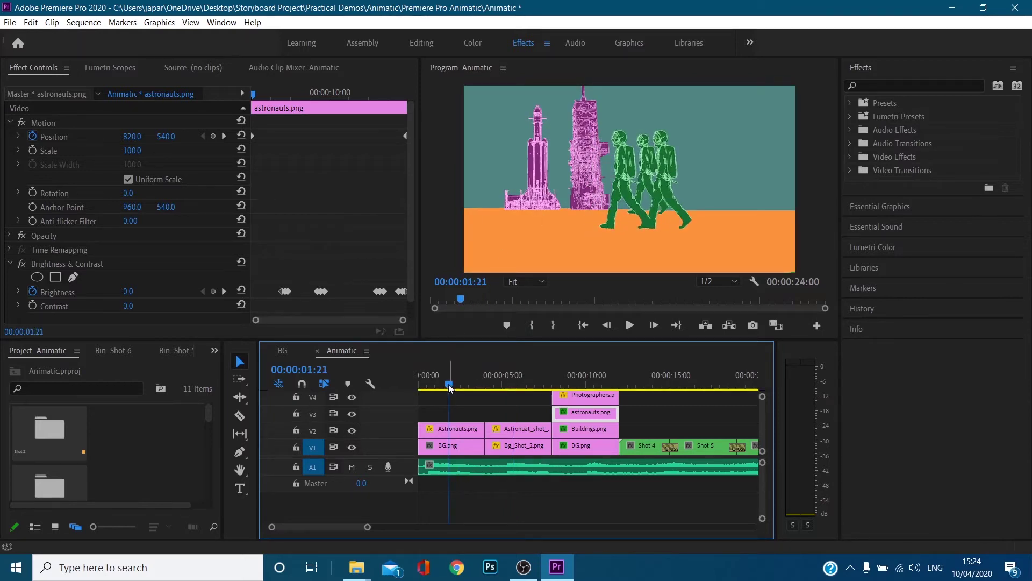
mouse_move(448, 387)
mouse_down()
mouse_move(423, 385)
mouse_move(468, 391)
mouse_move(452, 385)
mouse_up()
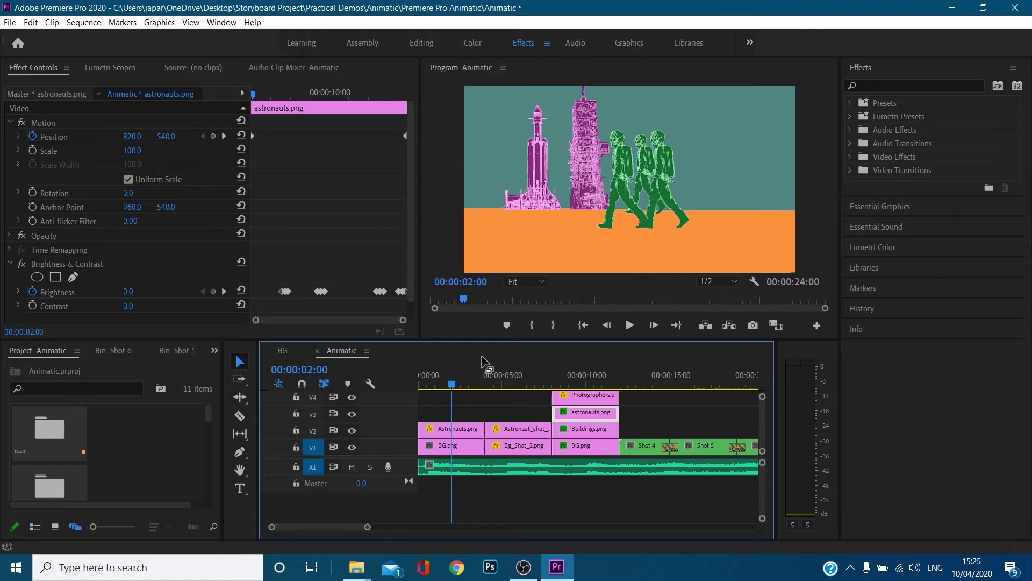
click(440, 434)
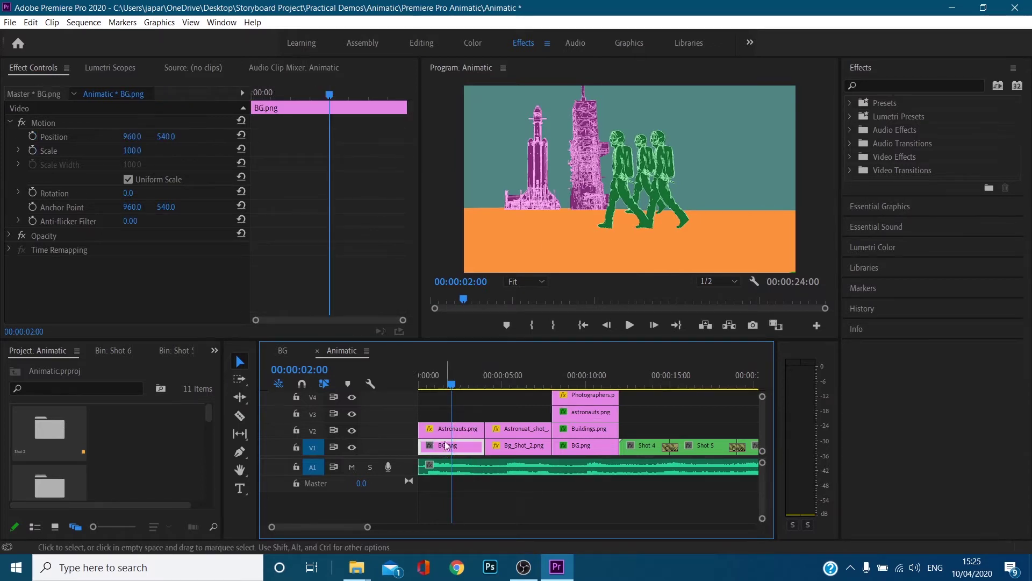
click(449, 430)
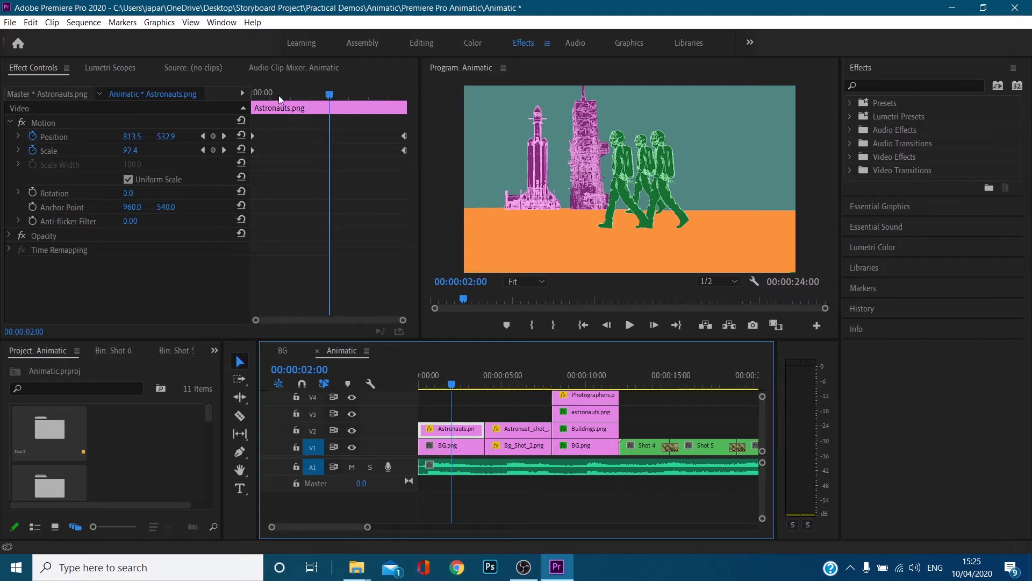
drag(324, 95, 408, 94)
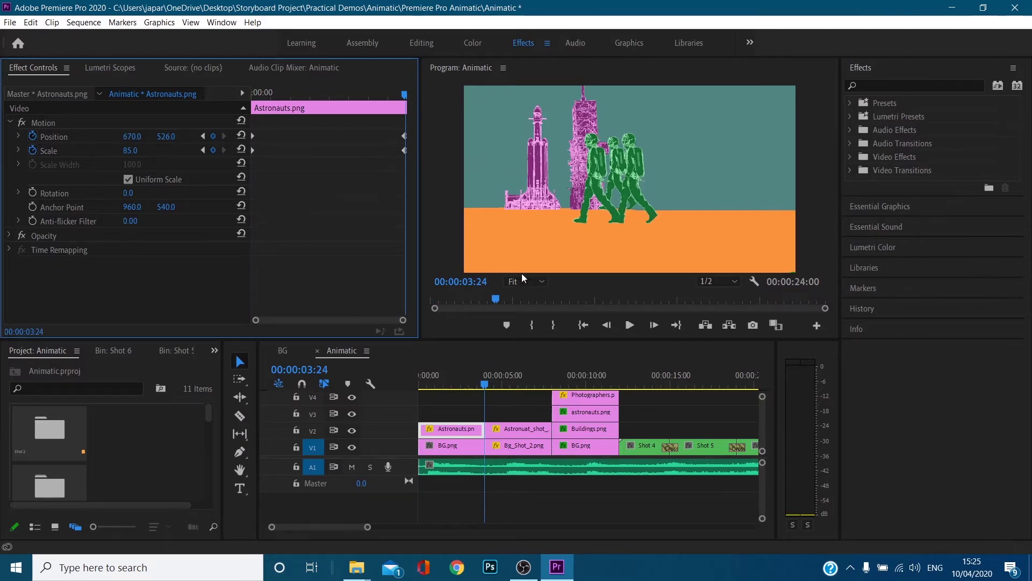
mouse_move(486, 389)
mouse_down()
mouse_move(425, 388)
mouse_move(515, 385)
mouse_move(499, 384)
mouse_up()
click(534, 426)
click(513, 445)
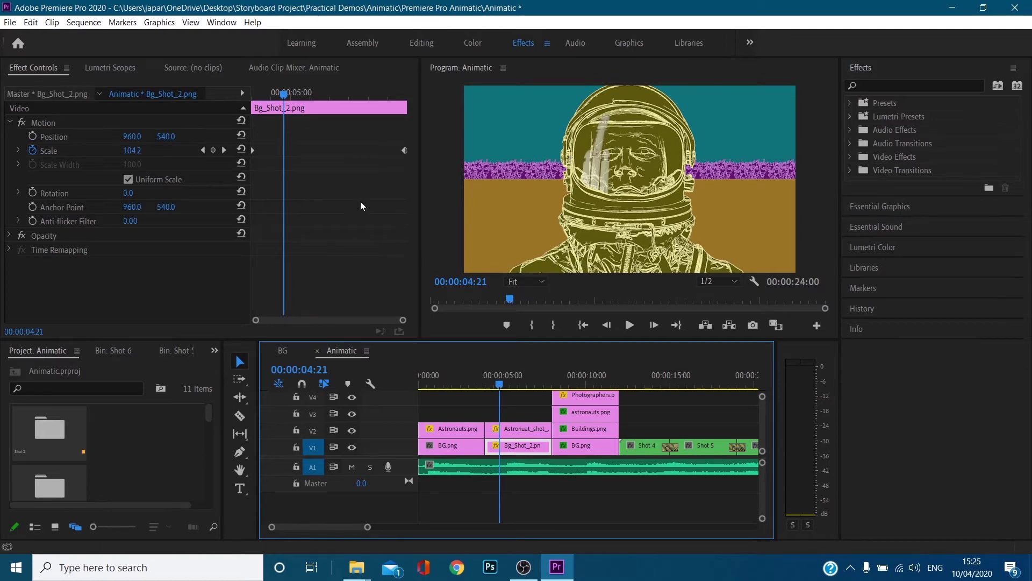
drag(293, 95, 418, 121)
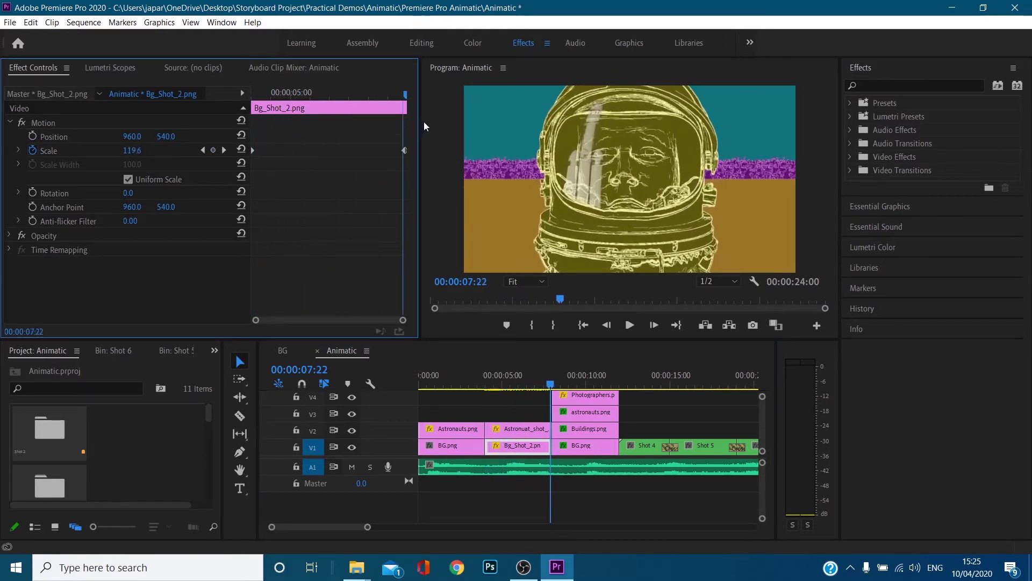
click(554, 383)
drag(528, 384, 554, 384)
click(523, 428)
click(575, 447)
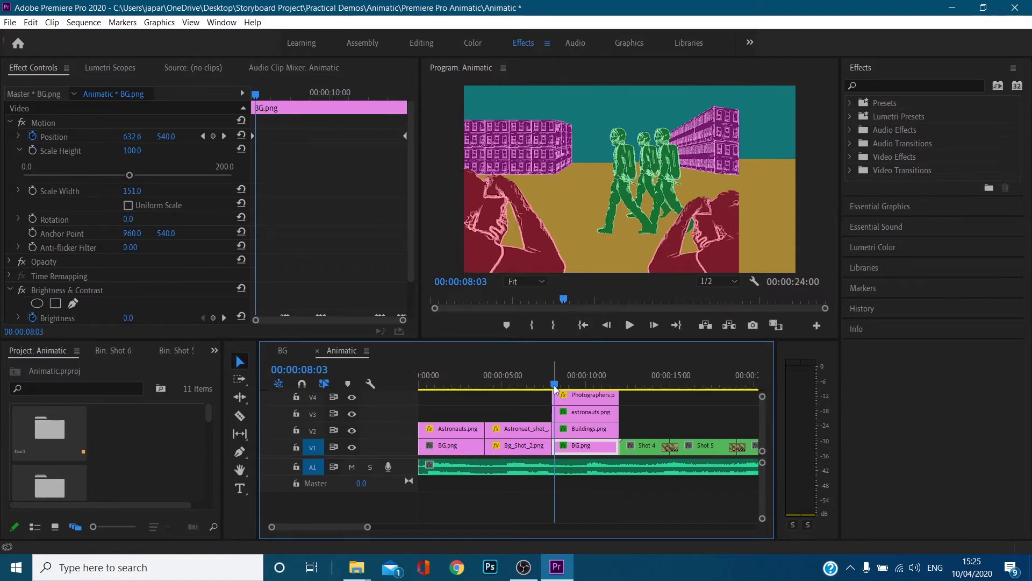
mouse_move(556, 389)
mouse_down()
mouse_move(613, 388)
mouse_move(560, 388)
mouse_move(555, 398)
mouse_up()
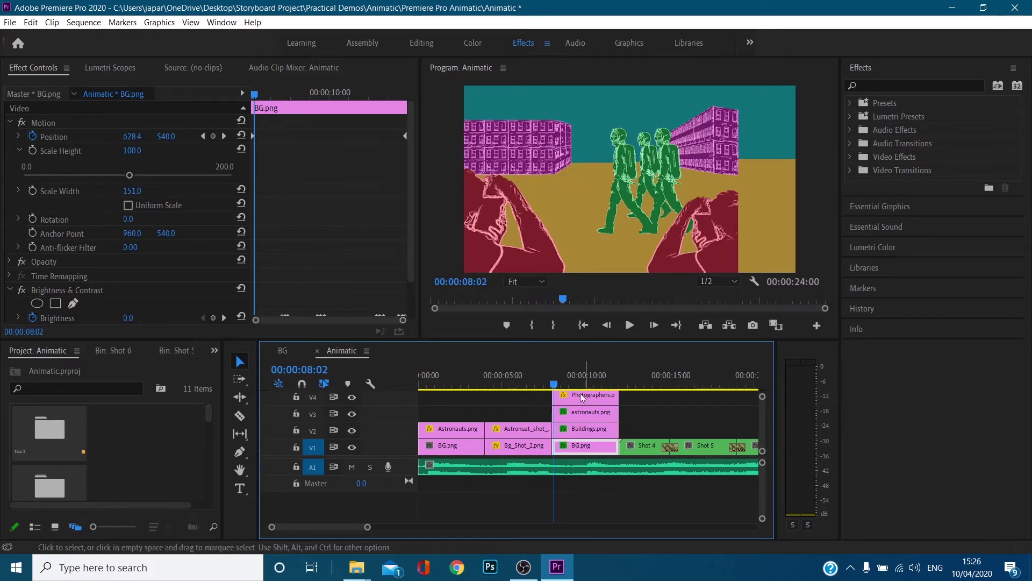
click(580, 436)
click(573, 449)
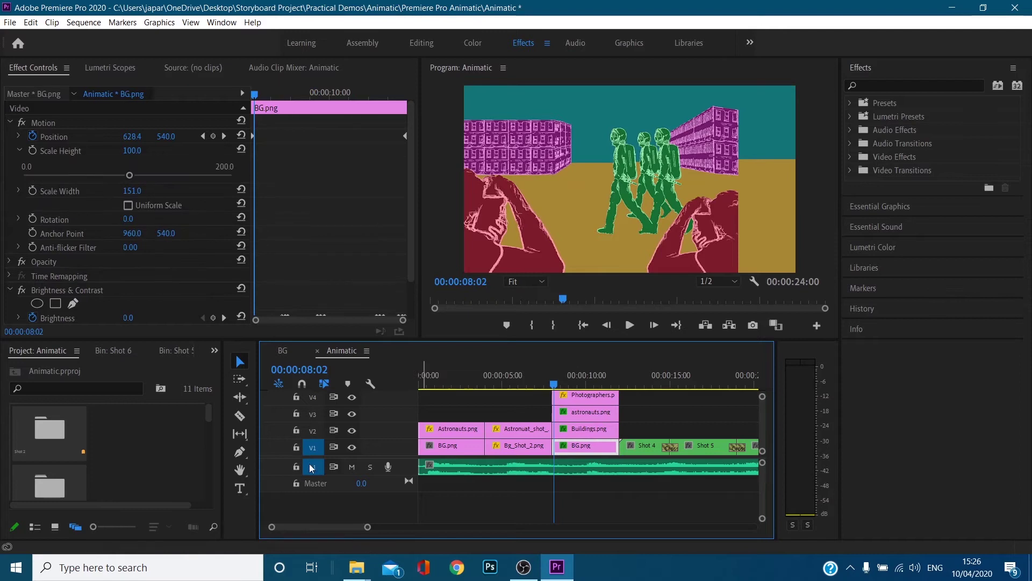
click(352, 448)
click(352, 448)
click(352, 430)
click(351, 431)
click(351, 431)
click(352, 430)
click(352, 414)
click(352, 414)
click(352, 414)
click(352, 414)
click(351, 398)
click(352, 398)
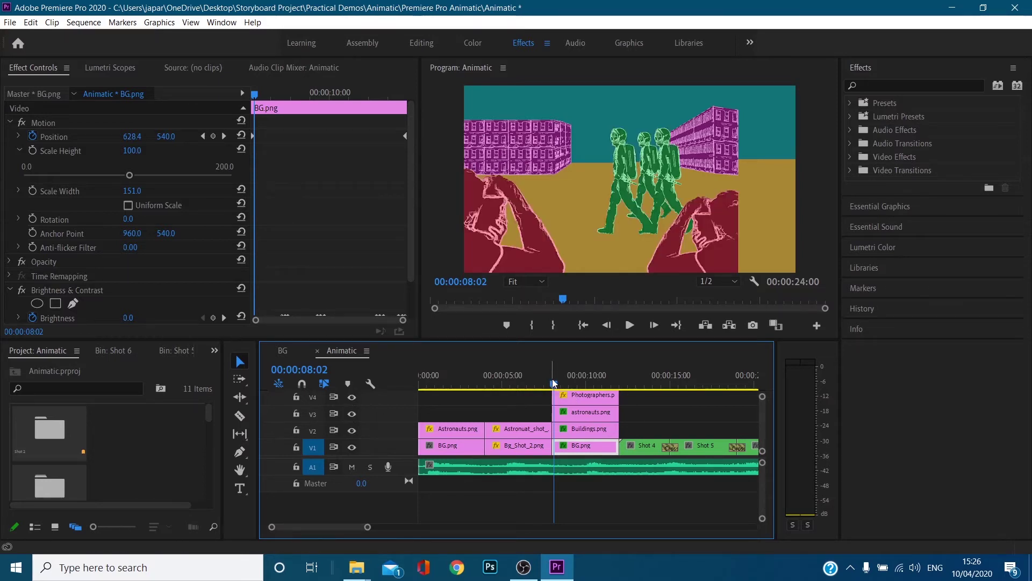
drag(553, 382, 566, 384)
click(591, 431)
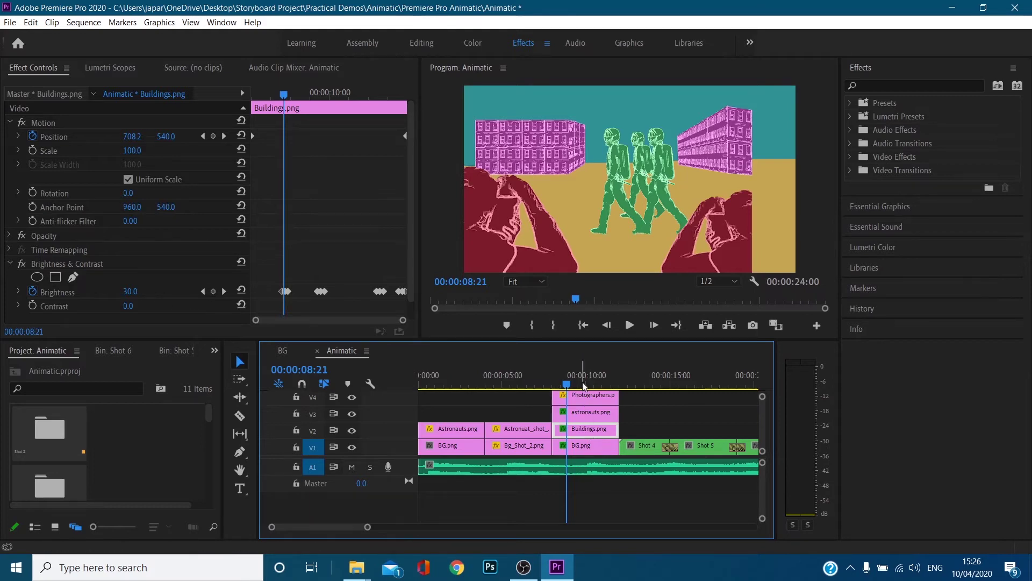
click(567, 385)
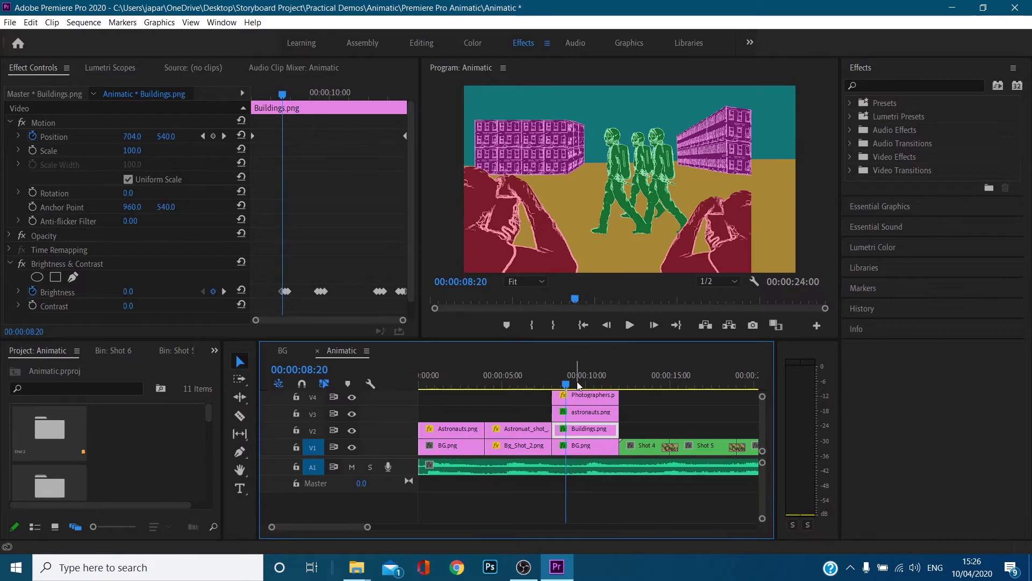
key(Right)
key(Right)
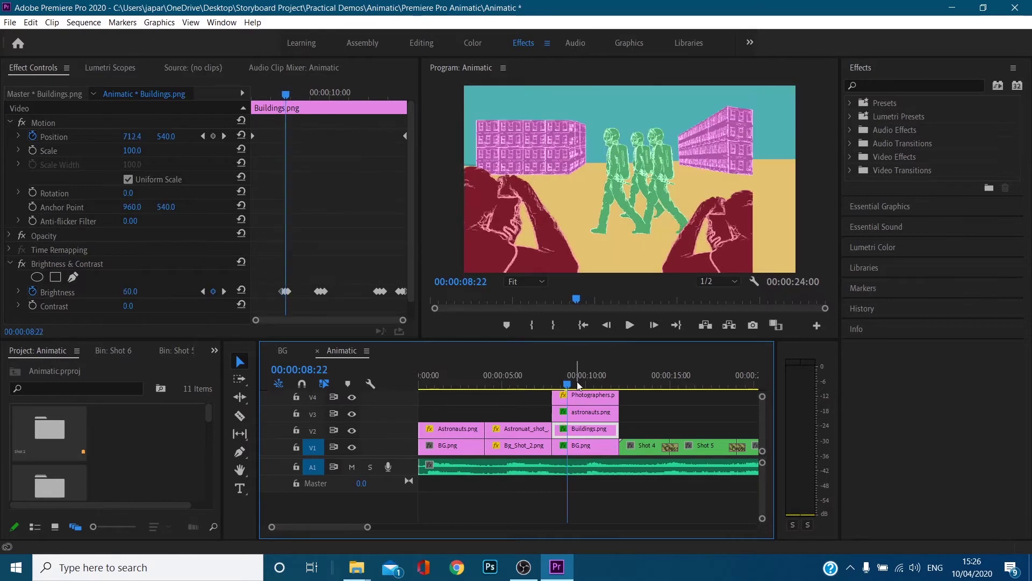
key(Left)
key(Left)
key(Right)
key(Right)
key(Left)
key(Right)
key(Left)
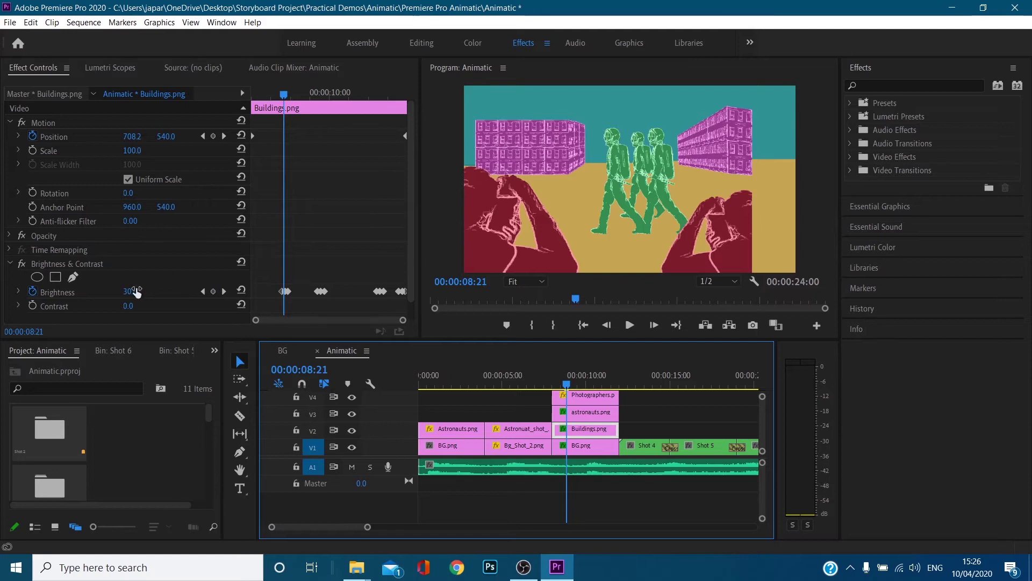
key(Left)
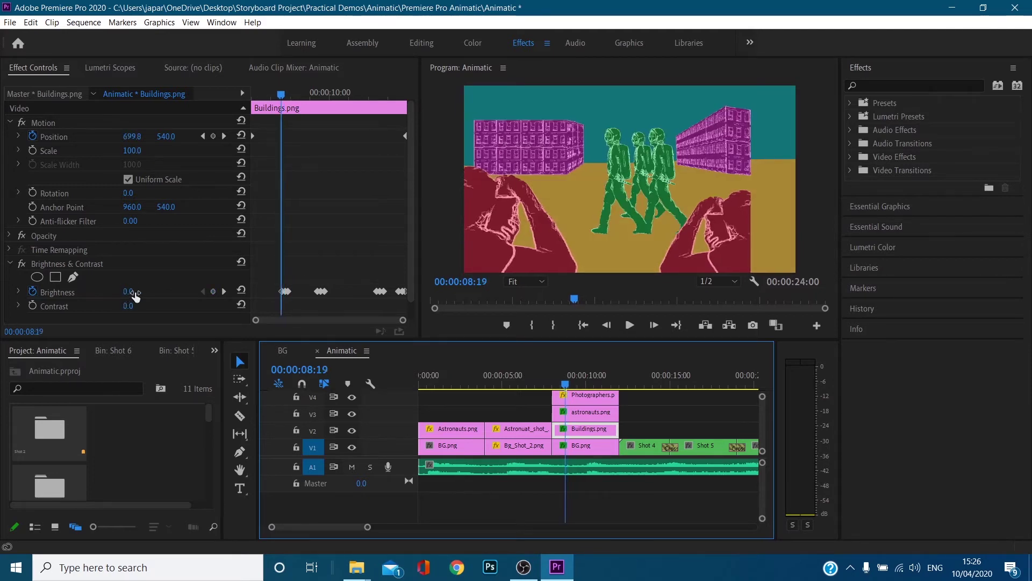
key(Right)
key(Right)
key(Right)
key(Right)
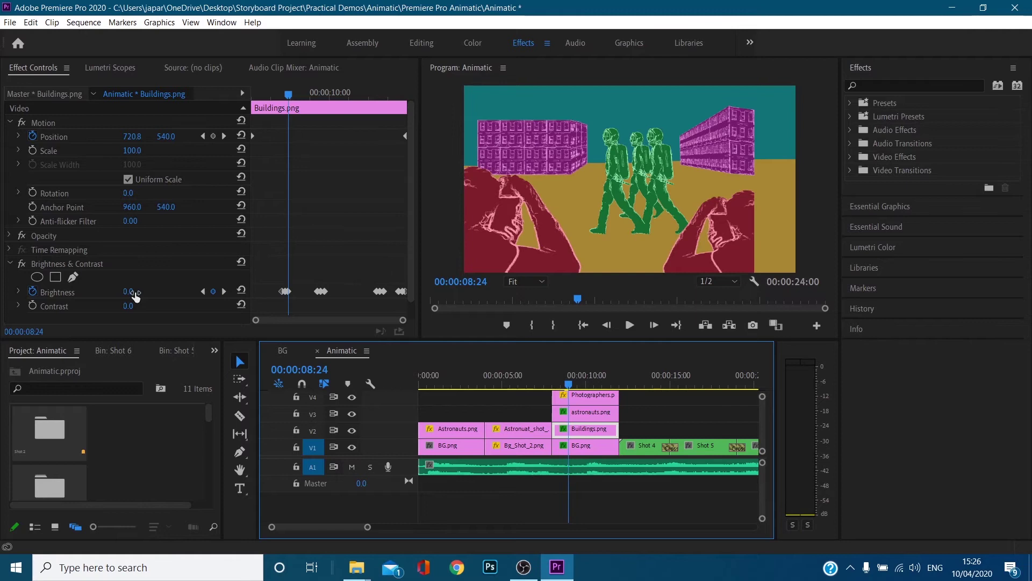
key(Left)
key(Left)
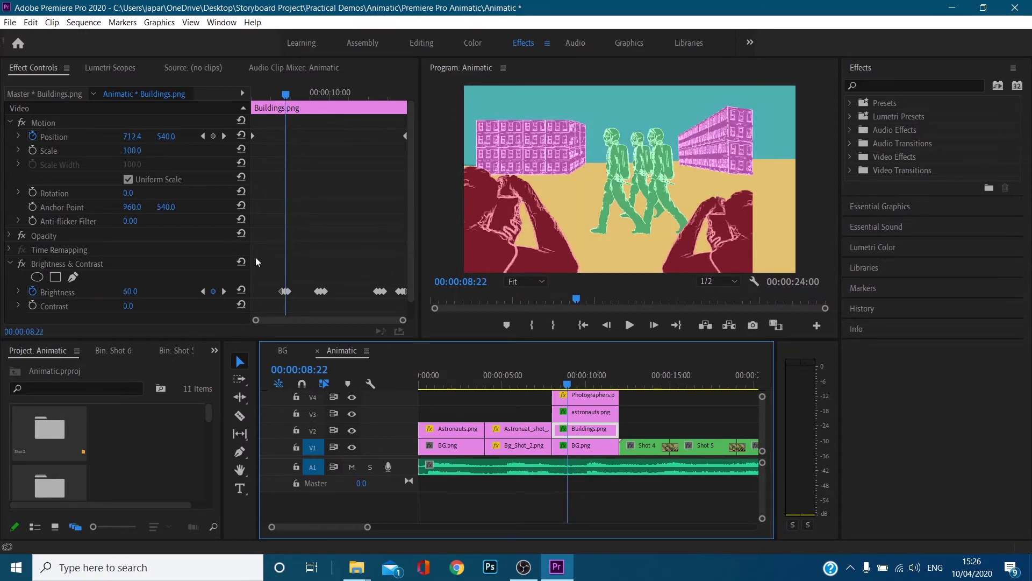
click(589, 413)
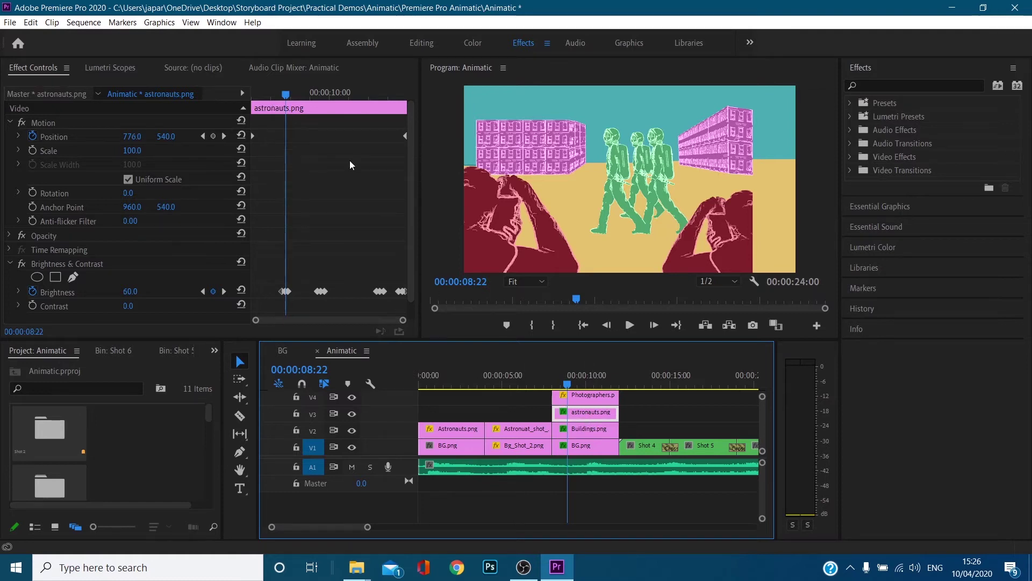
drag(623, 385, 650, 389)
double_click(639, 451)
mouse_move(460, 385)
mouse_down()
mouse_move(432, 405)
mouse_move(470, 398)
mouse_up()
click(448, 430)
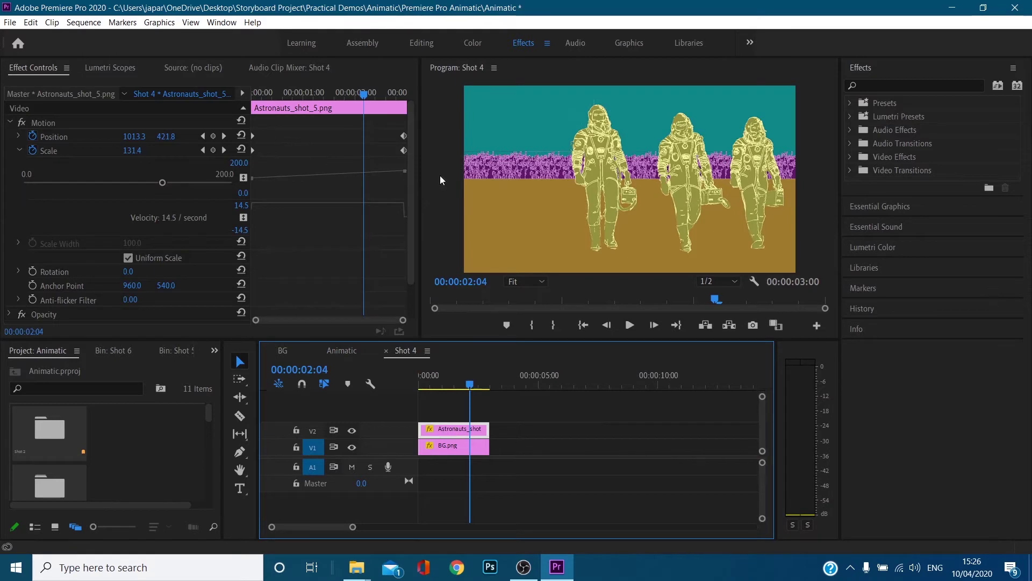
drag(476, 388, 444, 398)
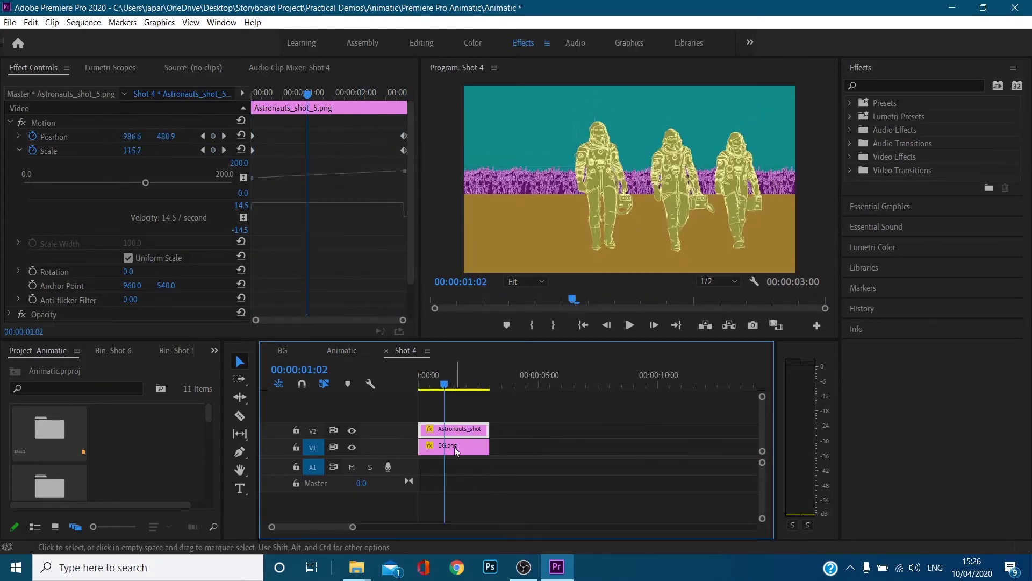
click(455, 451)
click(413, 389)
drag(413, 389, 443, 415)
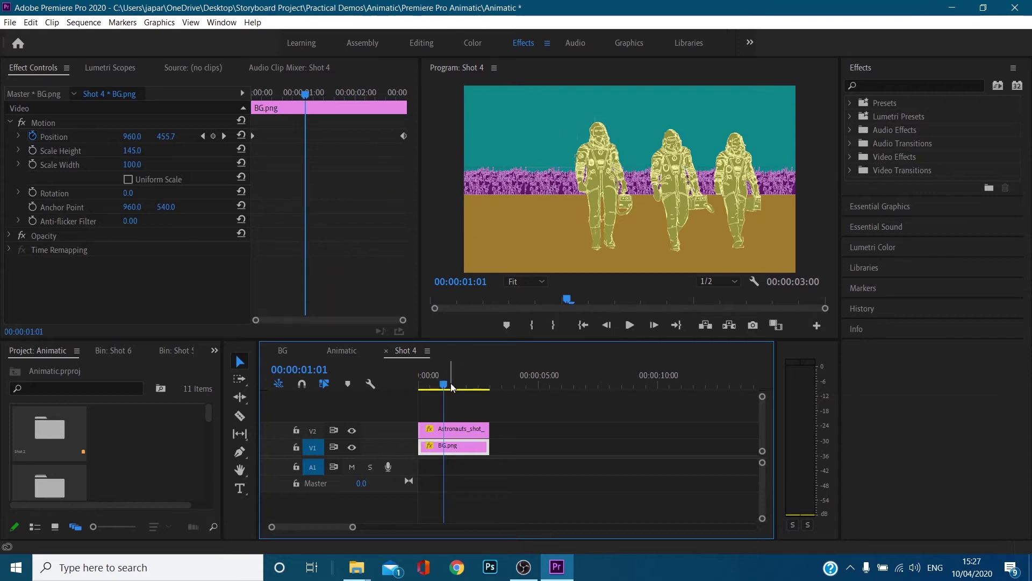
drag(451, 387, 434, 403)
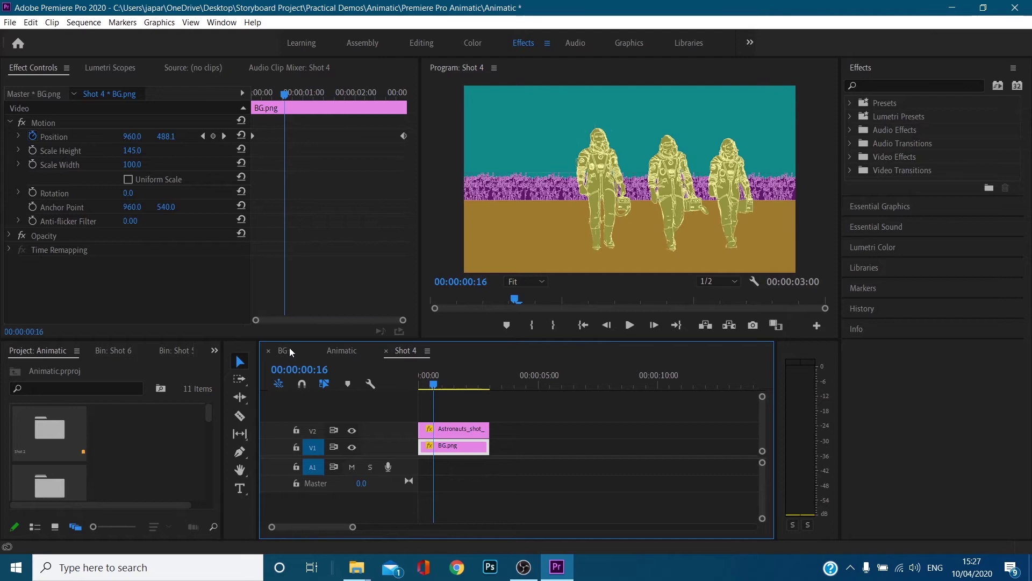
click(340, 350)
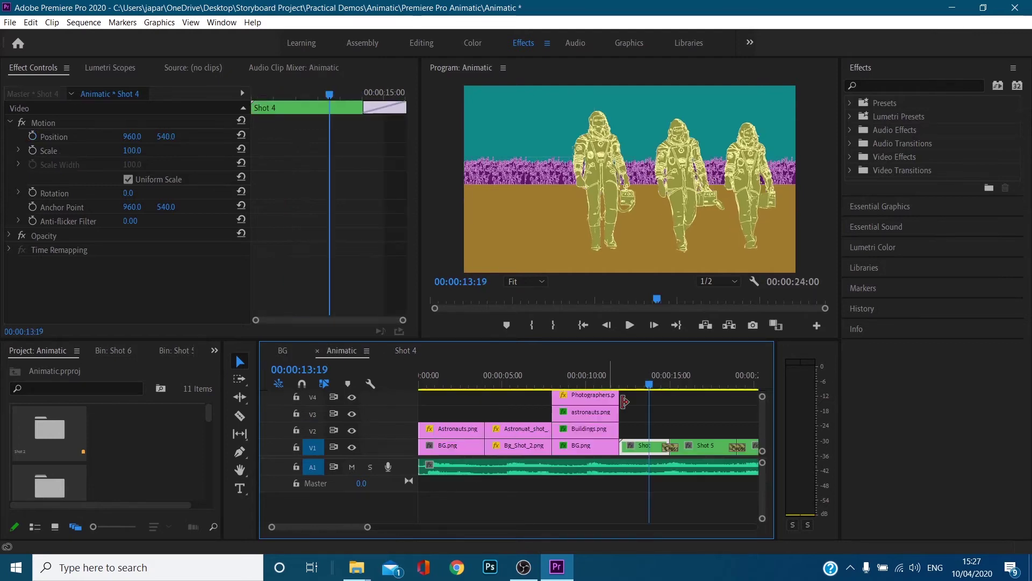
click(655, 383)
drag(656, 383, 661, 384)
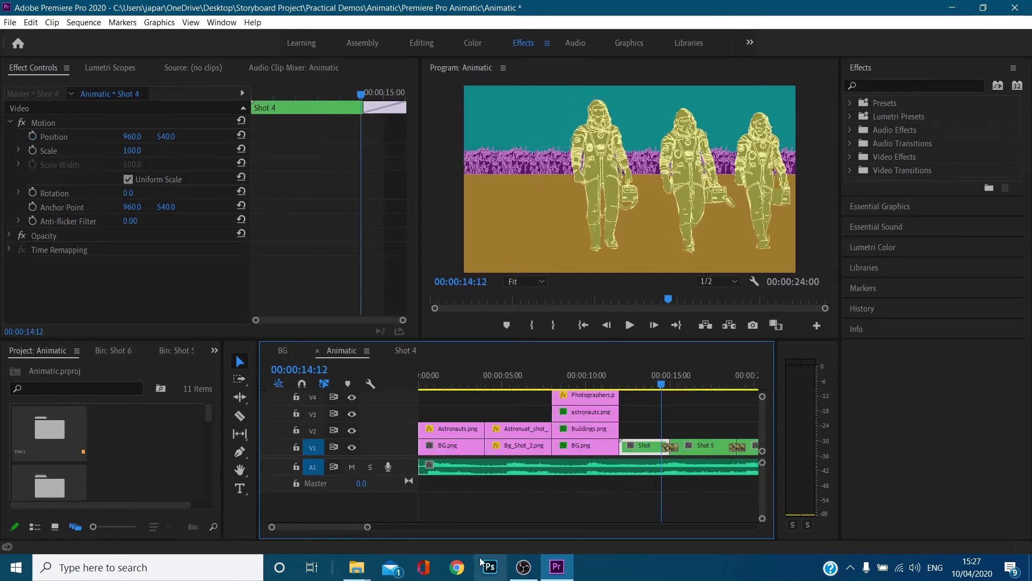
mouse_move(358, 569)
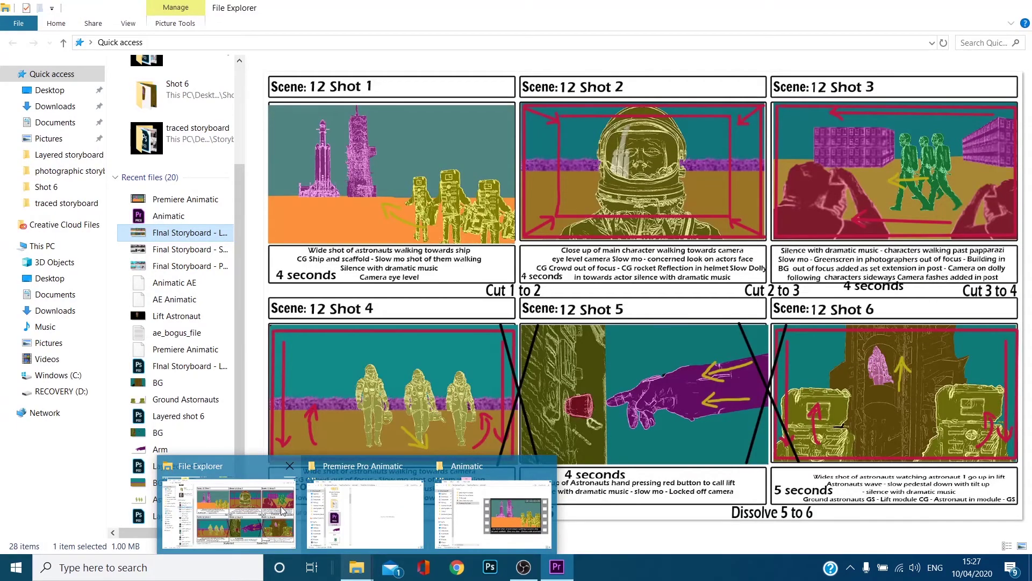
click(283, 511)
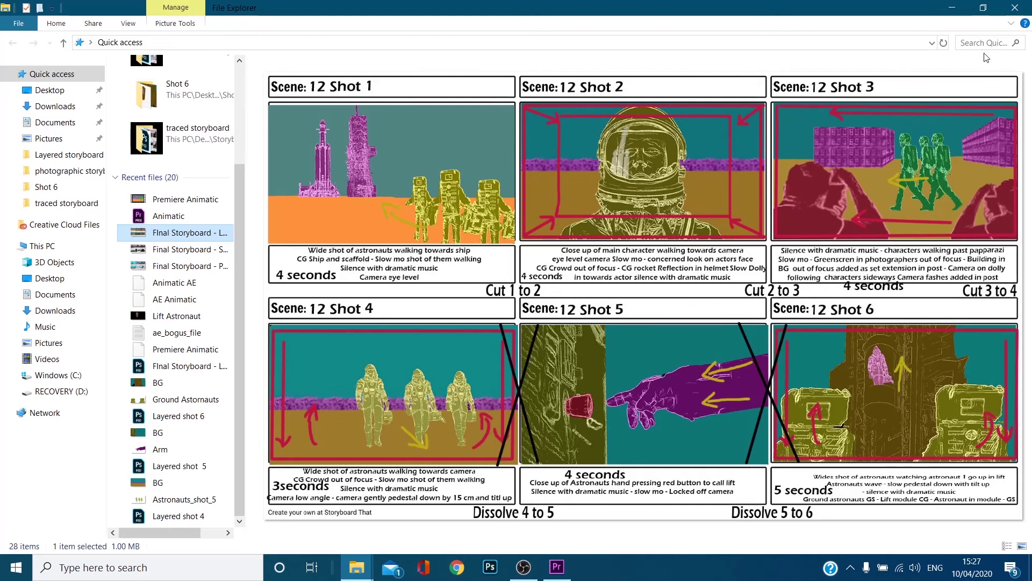
click(953, 9)
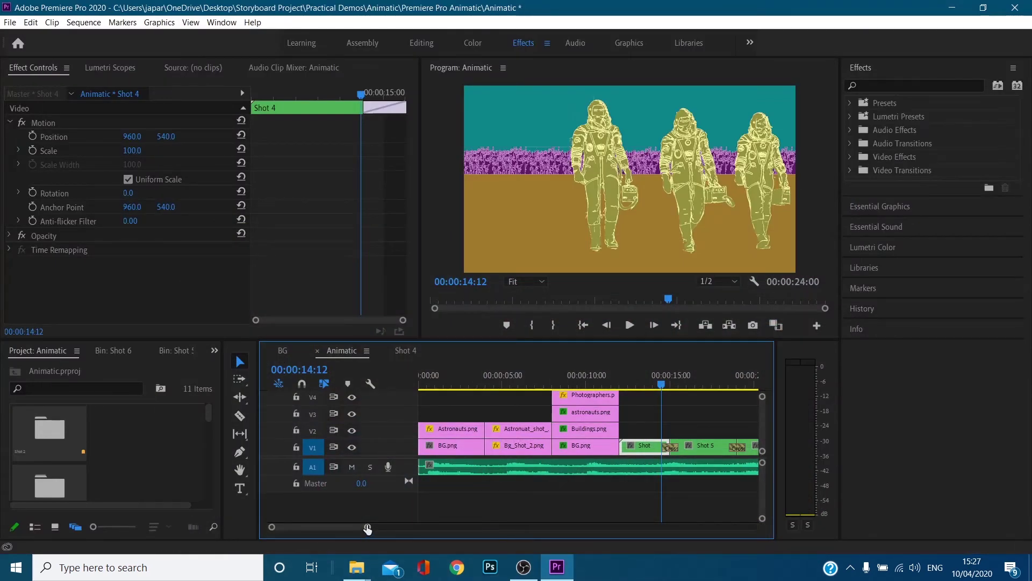
Search Effects for 'cross' and drop a Cross Dissolve on the Shot 4–Shot 5 cut
drag(367, 529, 319, 529)
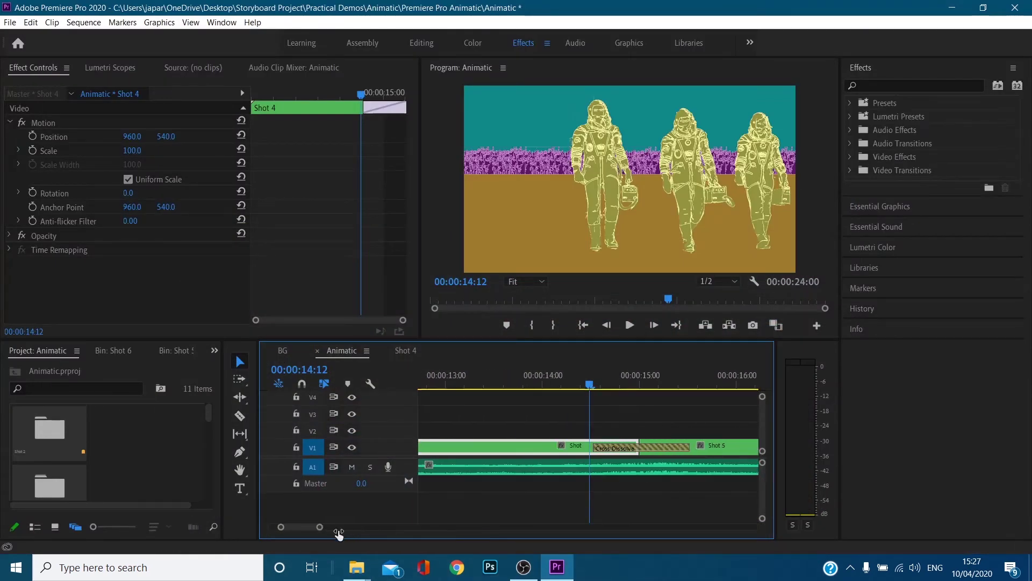
click(895, 86)
text(cross)
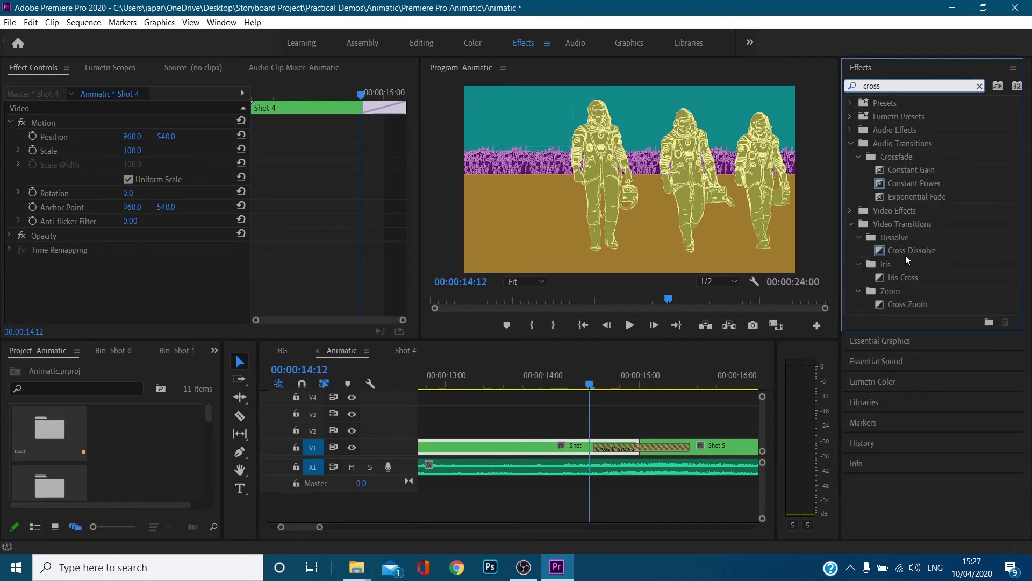
drag(905, 255, 636, 431)
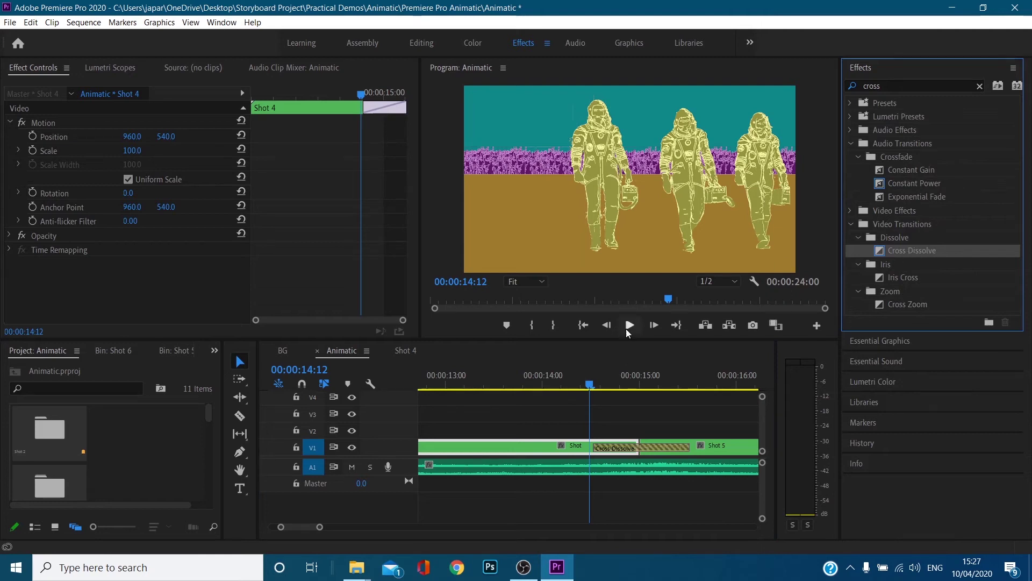
drag(590, 385, 740, 387)
click(722, 448)
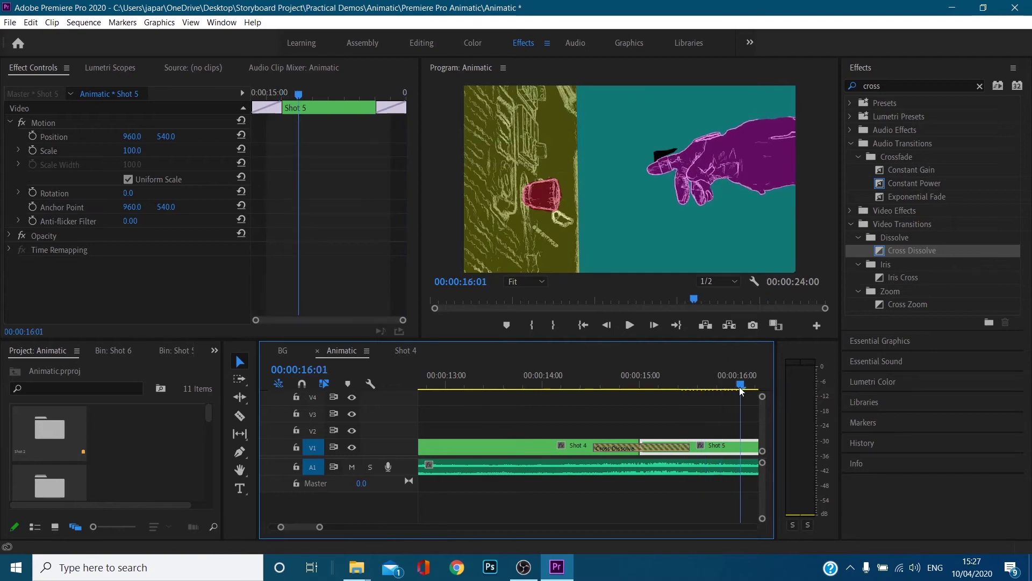
Open the Shot 5 nested sequence, scrub Arm.png's movement, and go back to the Animatic
double_click(714, 446)
click(494, 429)
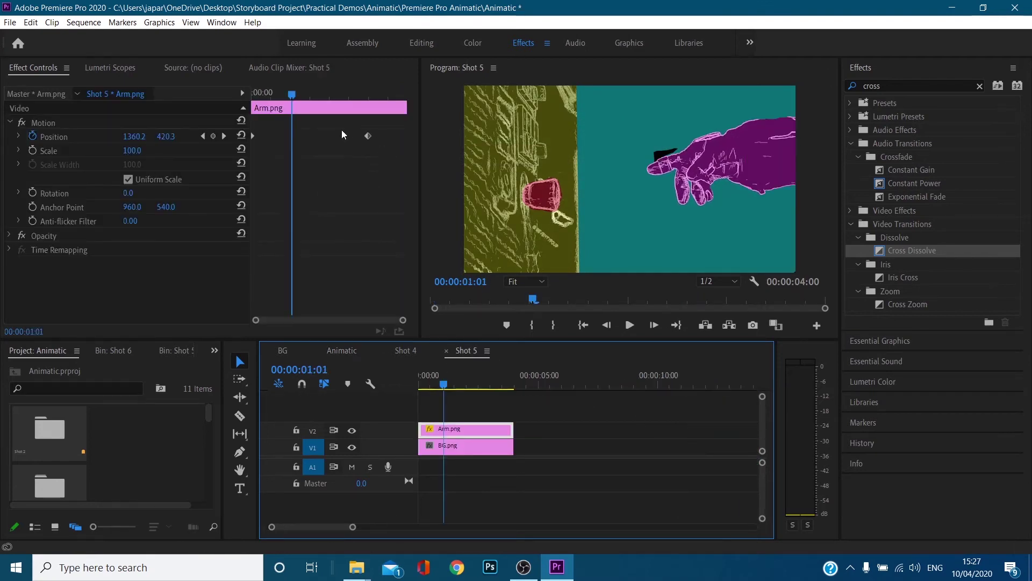
drag(293, 96, 370, 110)
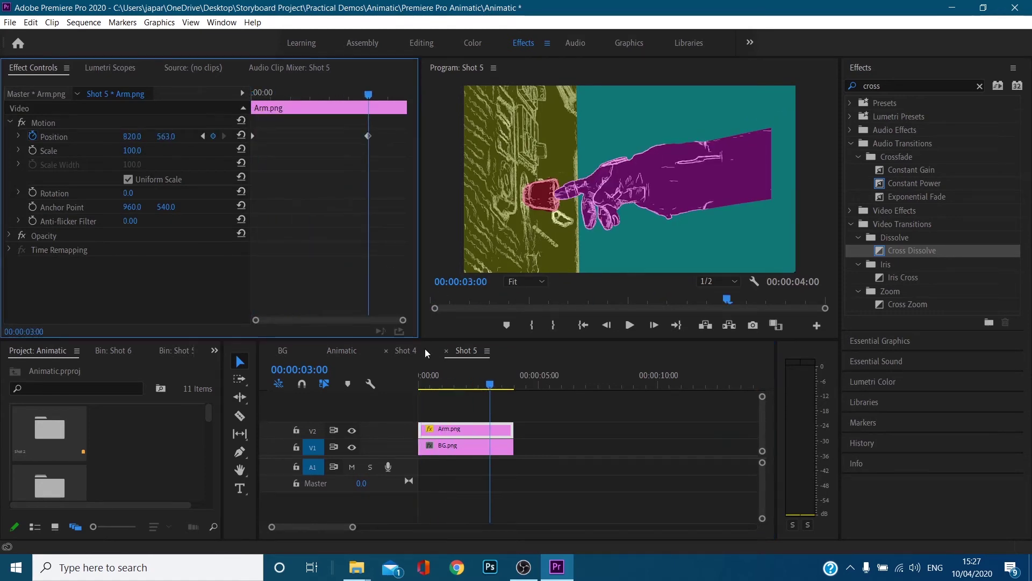
click(370, 351)
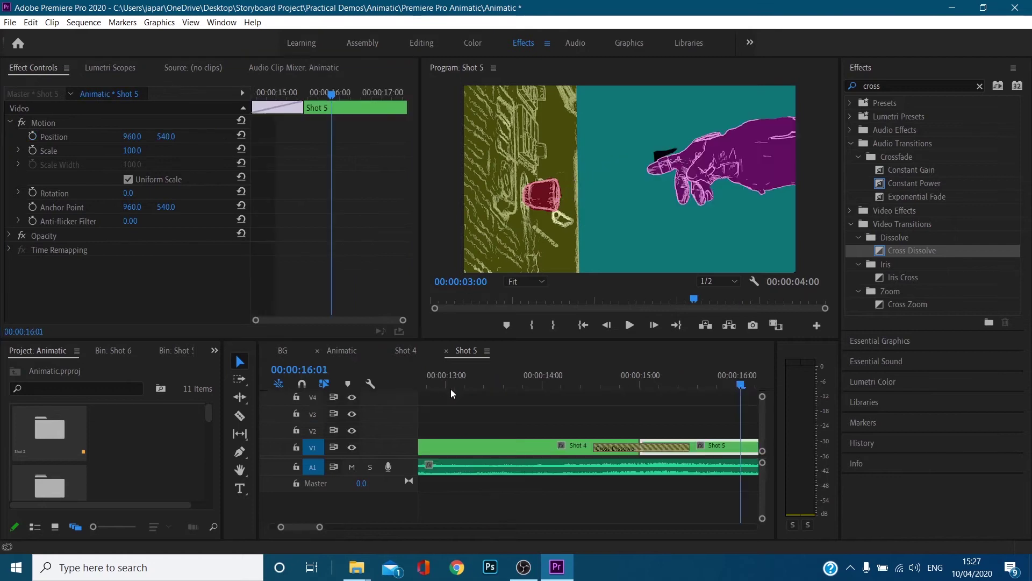
drag(299, 528, 382, 528)
Open the Shot 6 nested sequence and move the playhead onto a frame
click(676, 447)
double_click(675, 445)
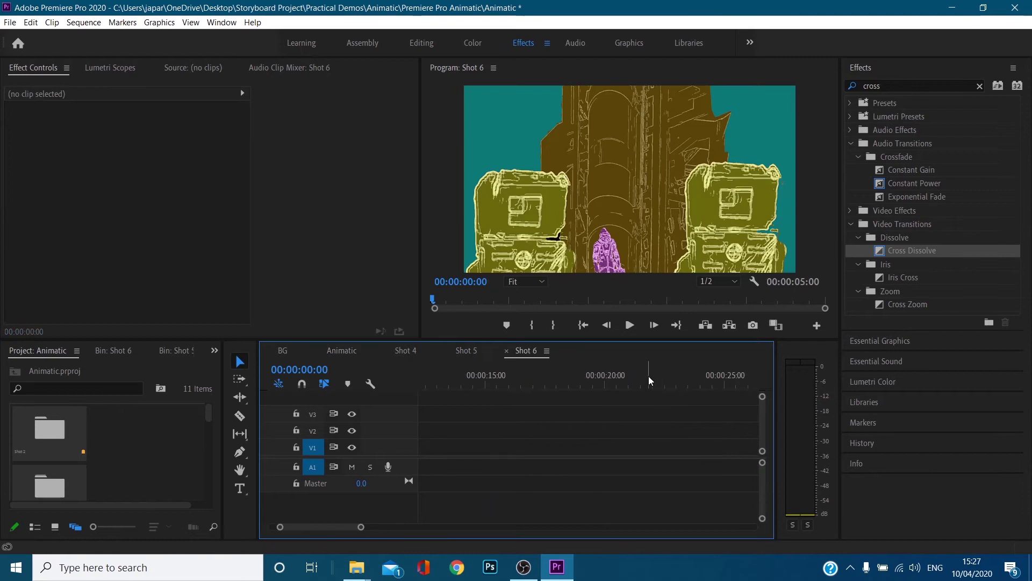
click(440, 382)
drag(347, 528, 338, 528)
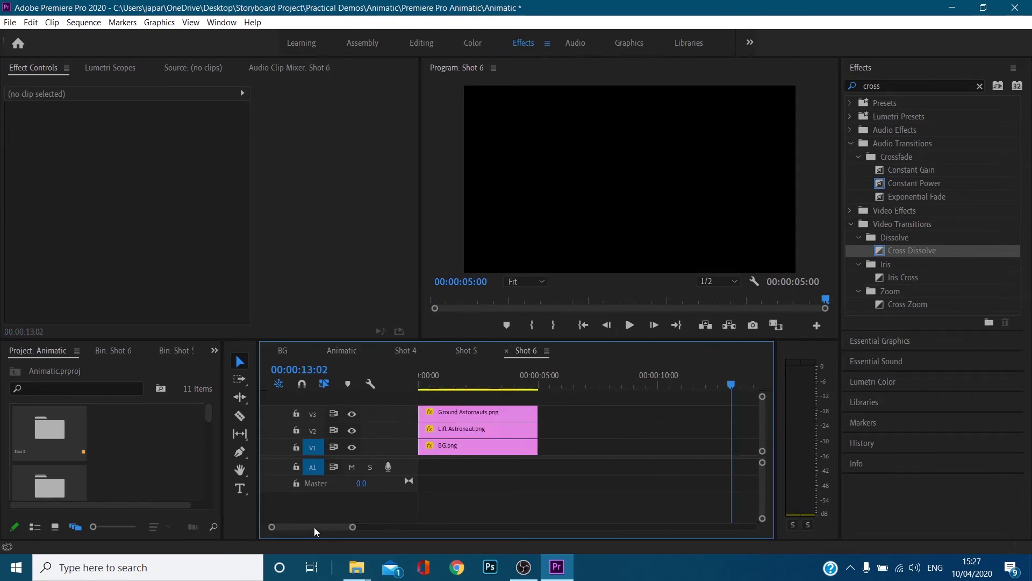
click(458, 377)
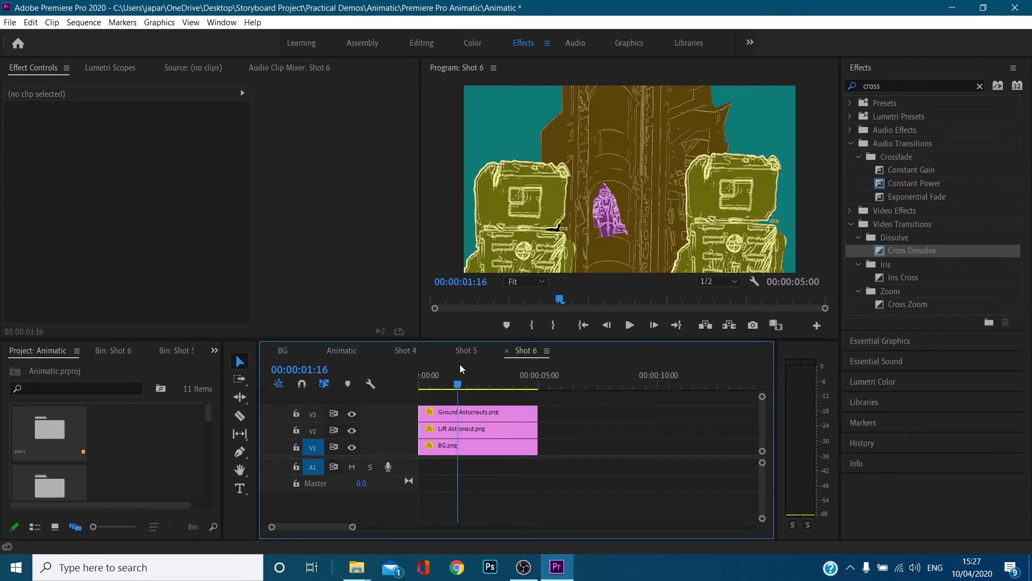
Toggle the Ground Astronauts and lift astronaut tracks off and on, then scrub back
click(352, 414)
click(351, 414)
click(352, 430)
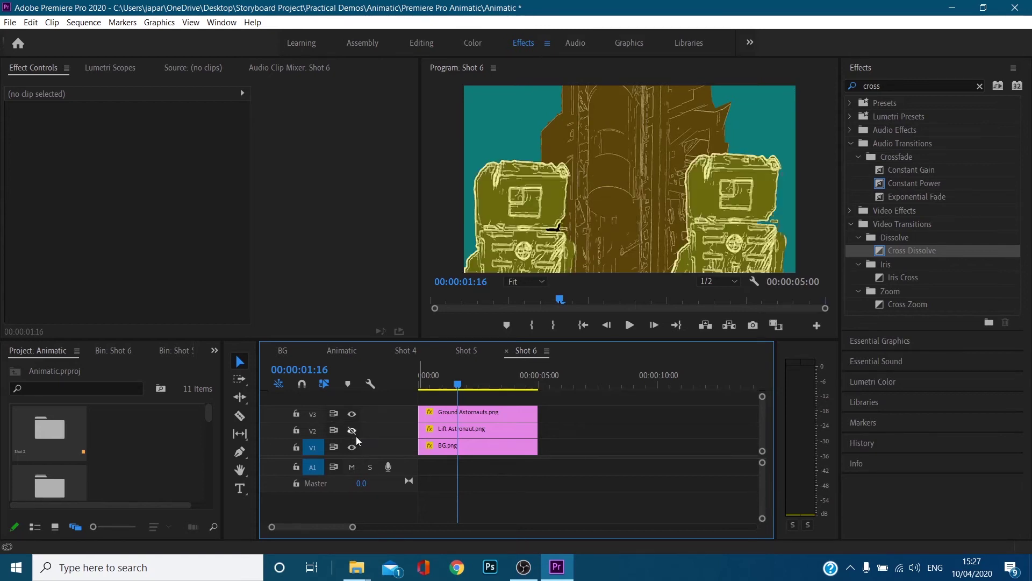
click(356, 437)
click(356, 437)
click(356, 437)
click(450, 385)
drag(450, 385, 405, 397)
Hide ground, background and lift layers, then restore all three while scrubbing the lift shot
click(352, 413)
click(351, 447)
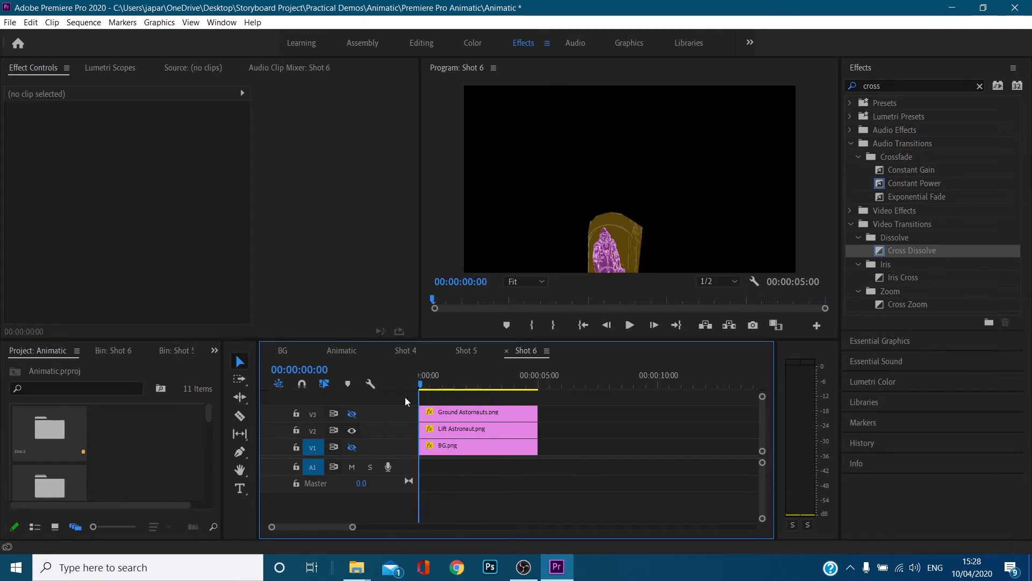
click(353, 427)
click(353, 425)
click(355, 413)
drag(422, 383, 443, 394)
click(350, 446)
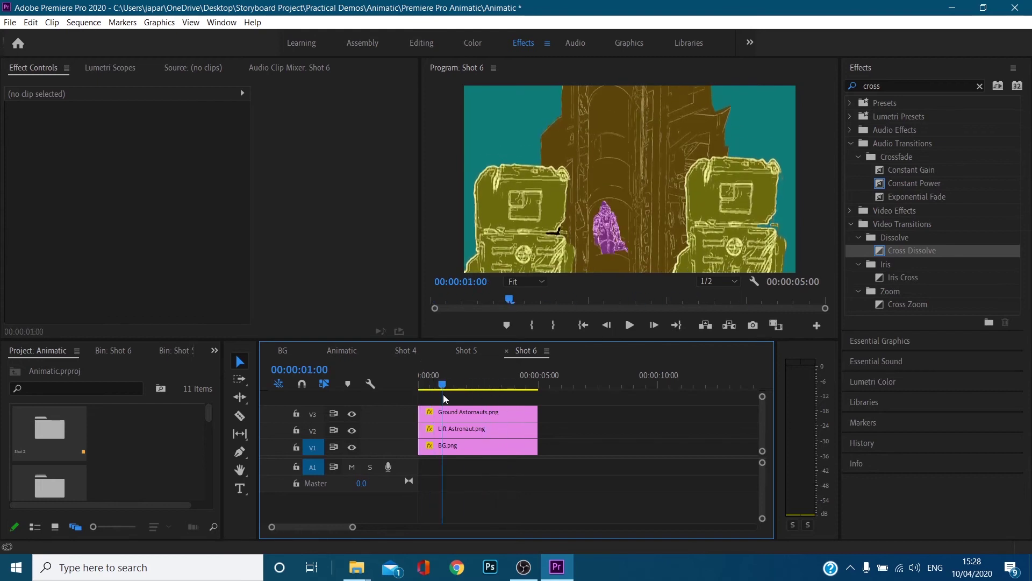
Switch between the BG and Animatic tabs, then select the Animatic clip in BG
click(285, 351)
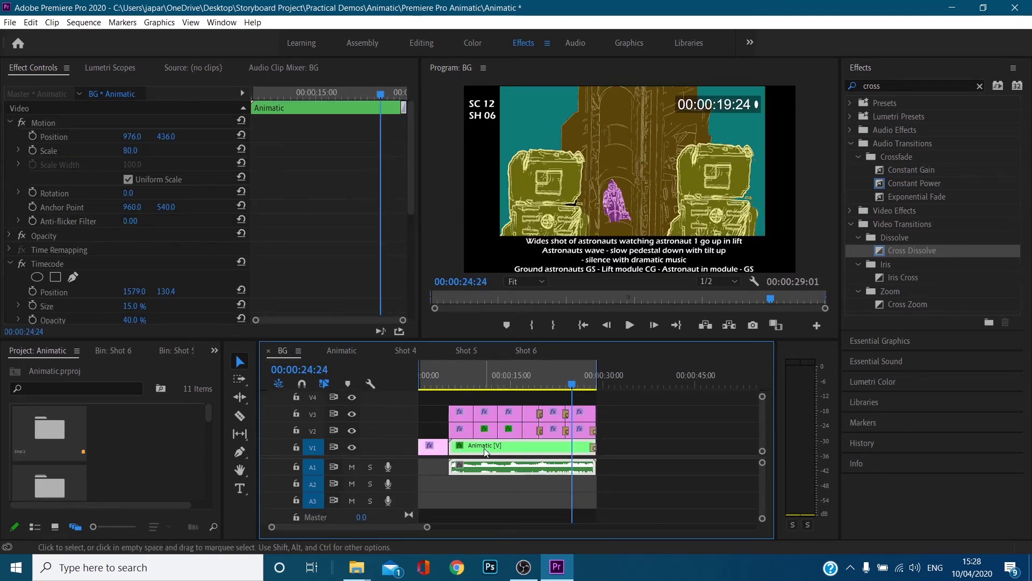
click(342, 350)
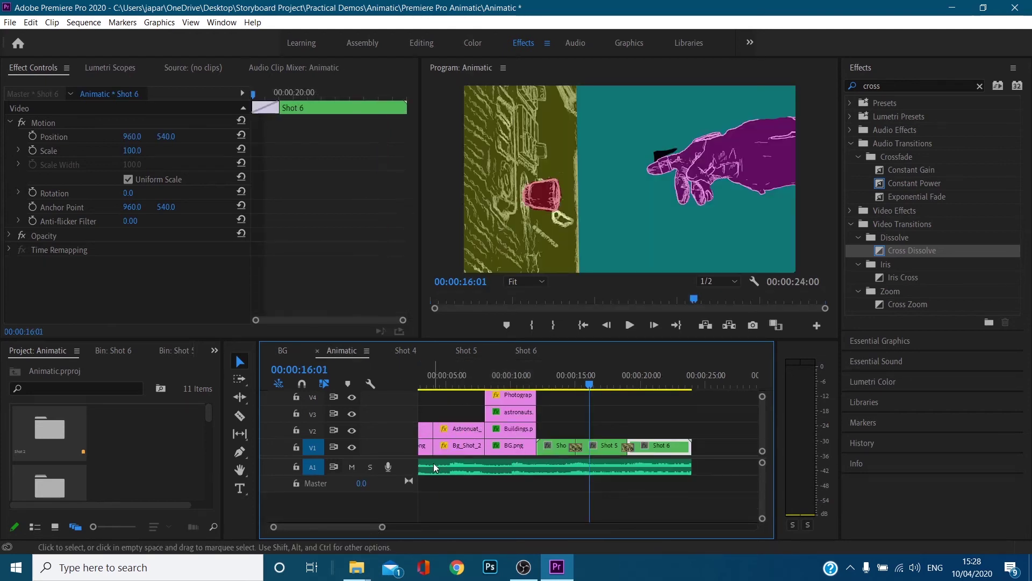
click(282, 351)
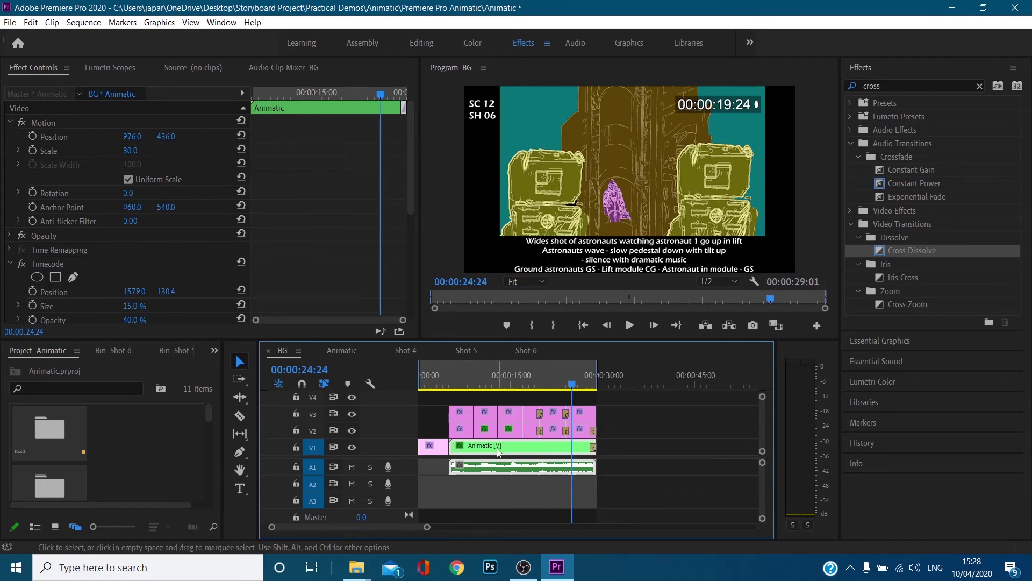
right_click(498, 451)
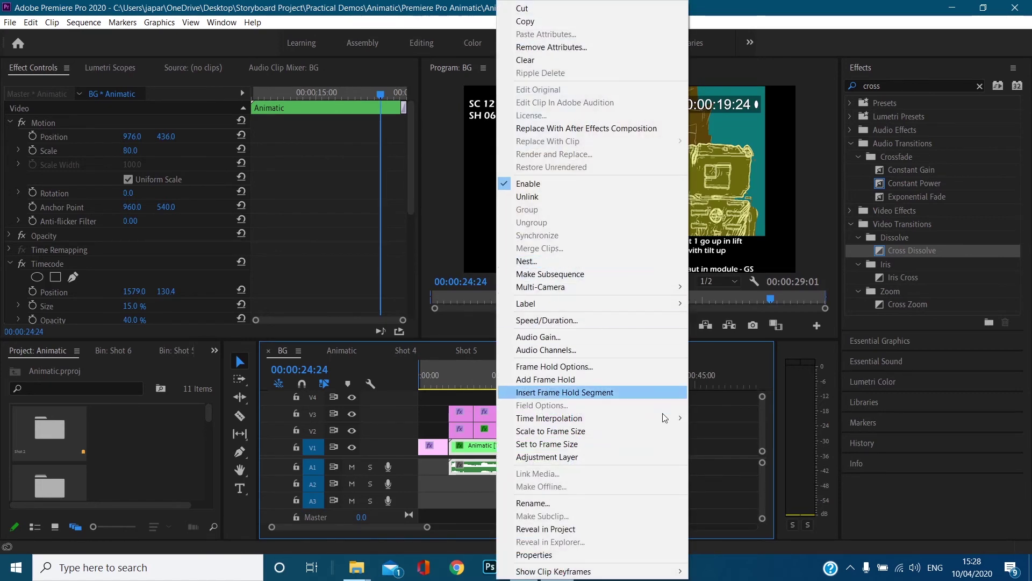
click(708, 473)
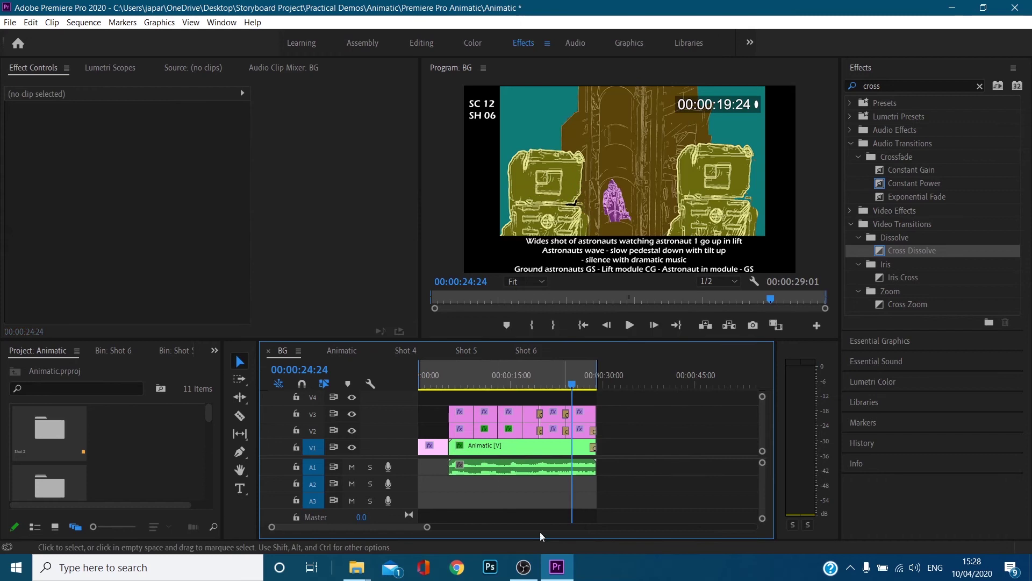
double_click(486, 456)
click(283, 351)
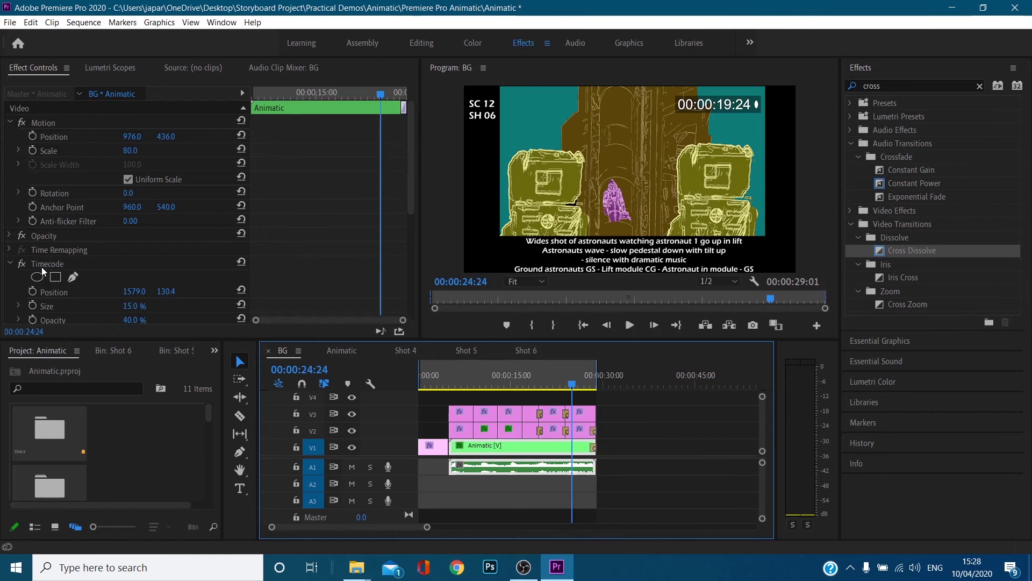
Apply Timecode to the animatic clip with fx enabled, return to the title card, and mute A1
click(858, 91)
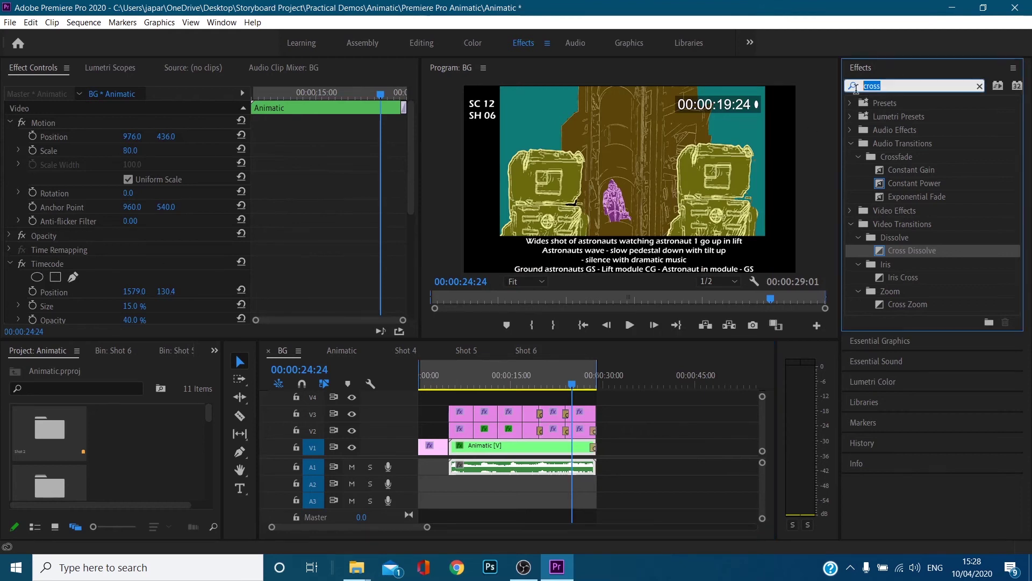
text(time)
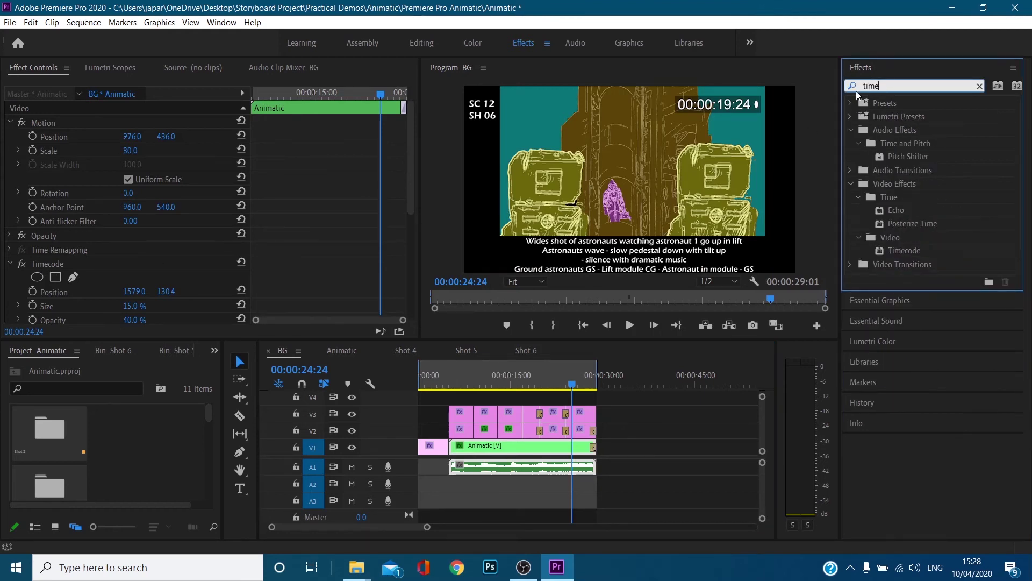
drag(916, 260, 718, 115)
click(46, 265)
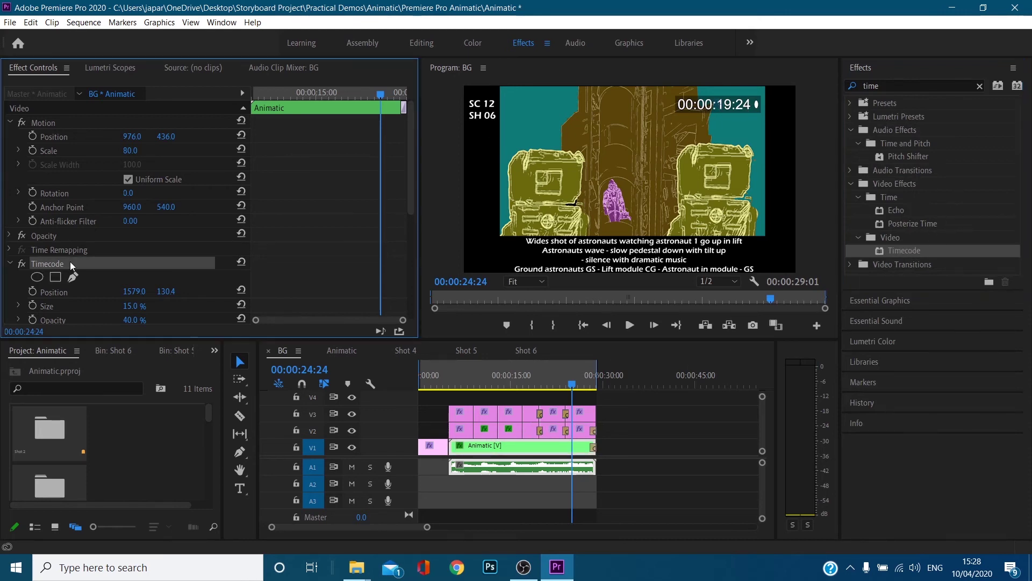
click(20, 267)
mouse_move(449, 378)
mouse_down()
mouse_move(421, 369)
mouse_move(450, 387)
mouse_up()
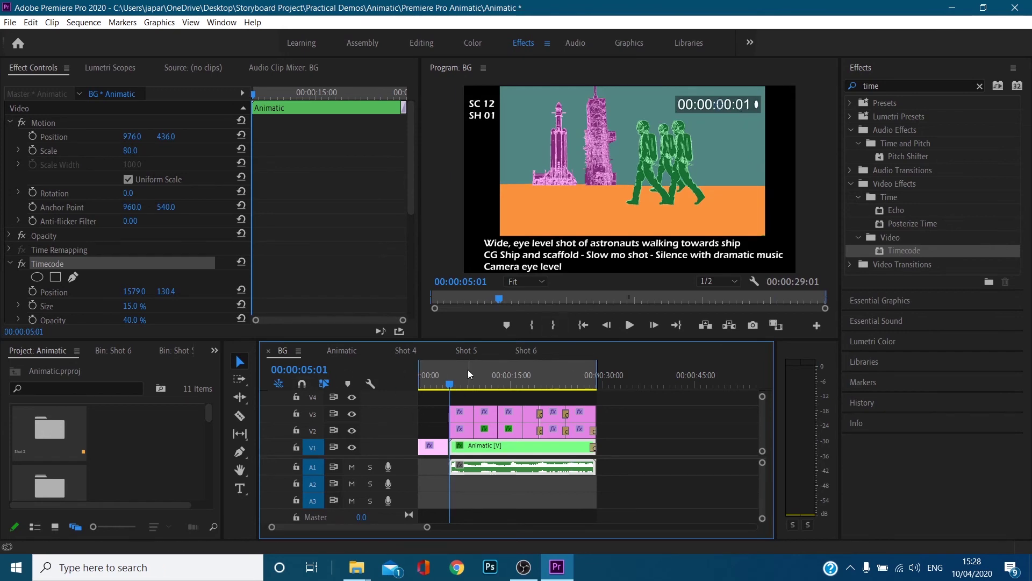
click(352, 466)
key(space)
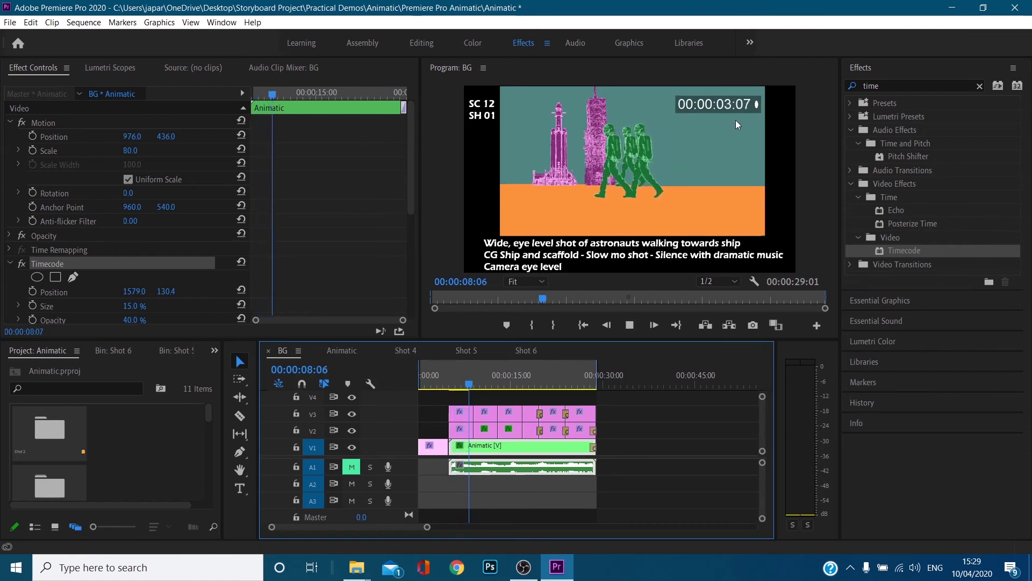
key(space)
key(Right)
key(Right)
key(Right)
key(Left)
key(Left)
key(Right)
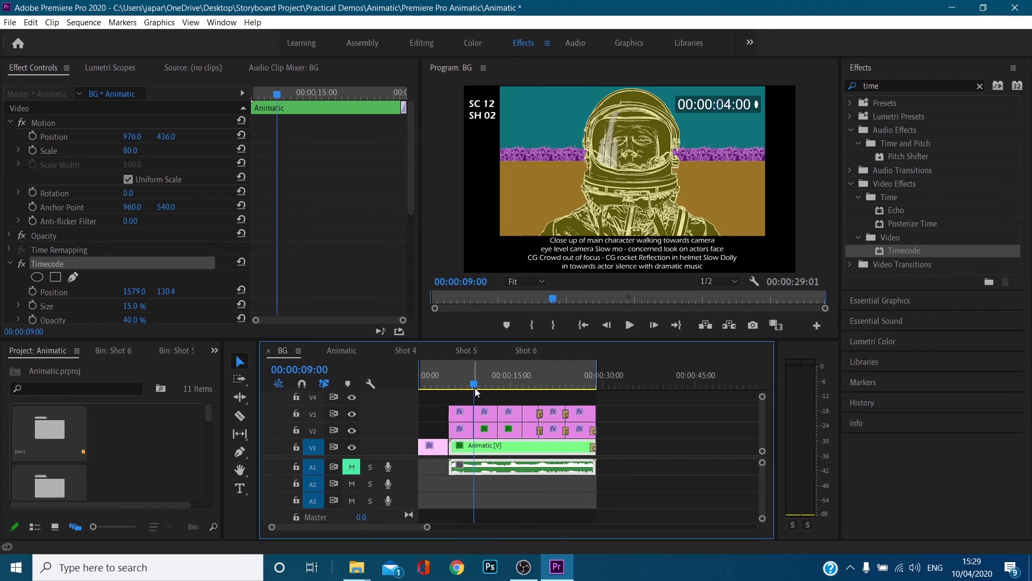
drag(476, 392, 465, 394)
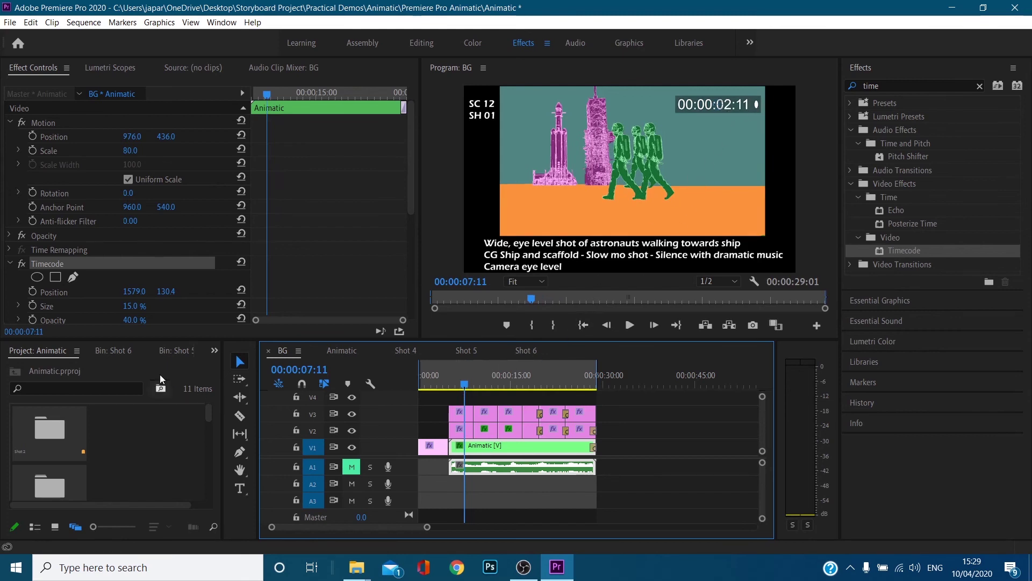
drag(510, 394, 576, 384)
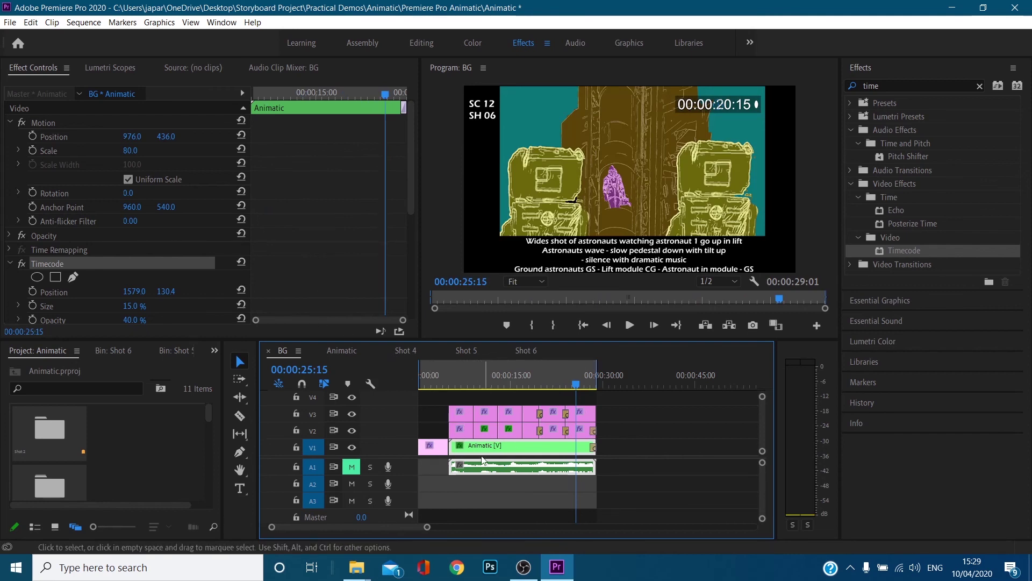
Open the nested Animatic sequence and inspect the shot 3 clips, ending on Photographers.png's position keyframes
double_click(480, 447)
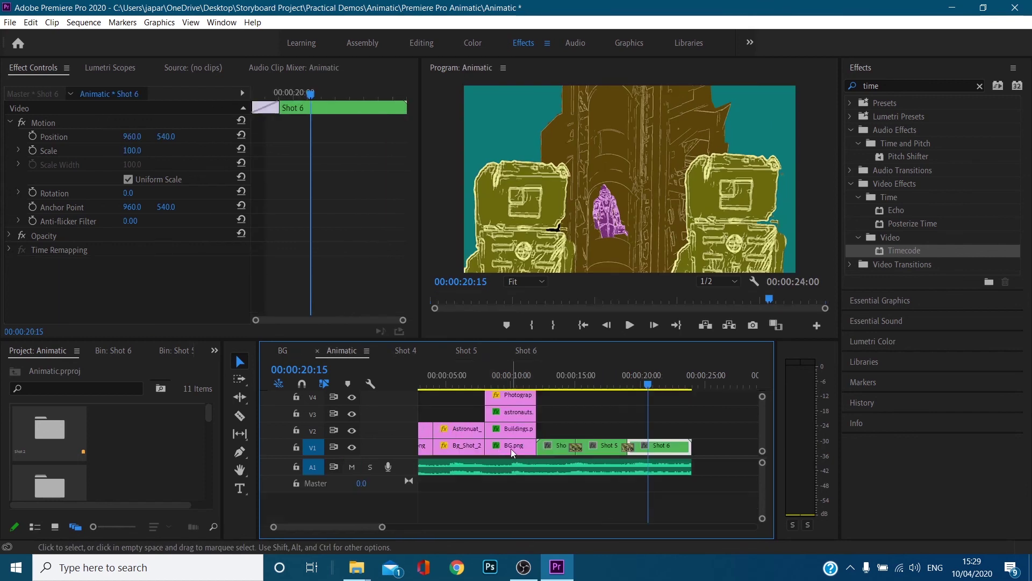
click(456, 429)
click(461, 449)
click(511, 446)
click(511, 429)
click(503, 412)
click(505, 398)
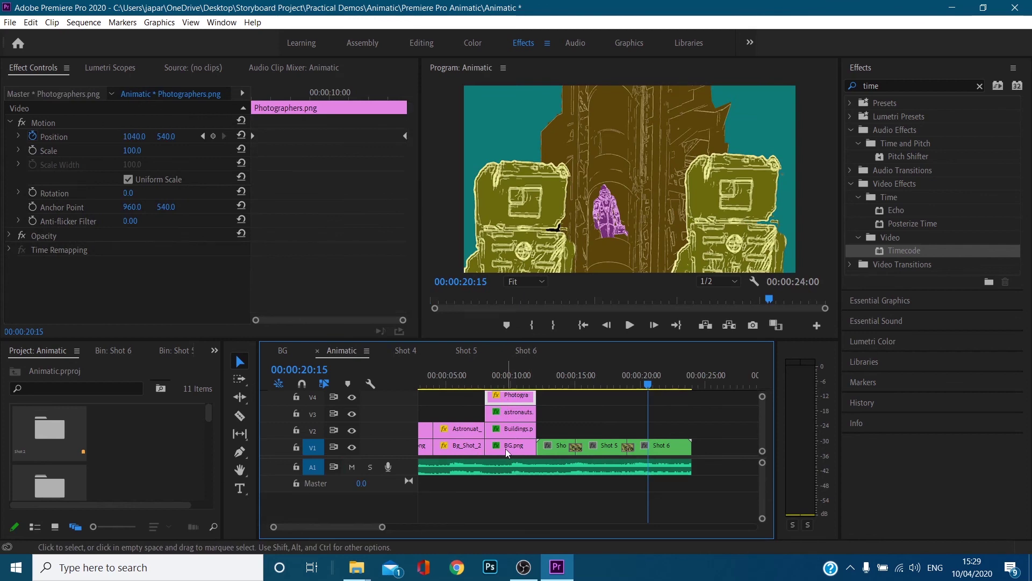